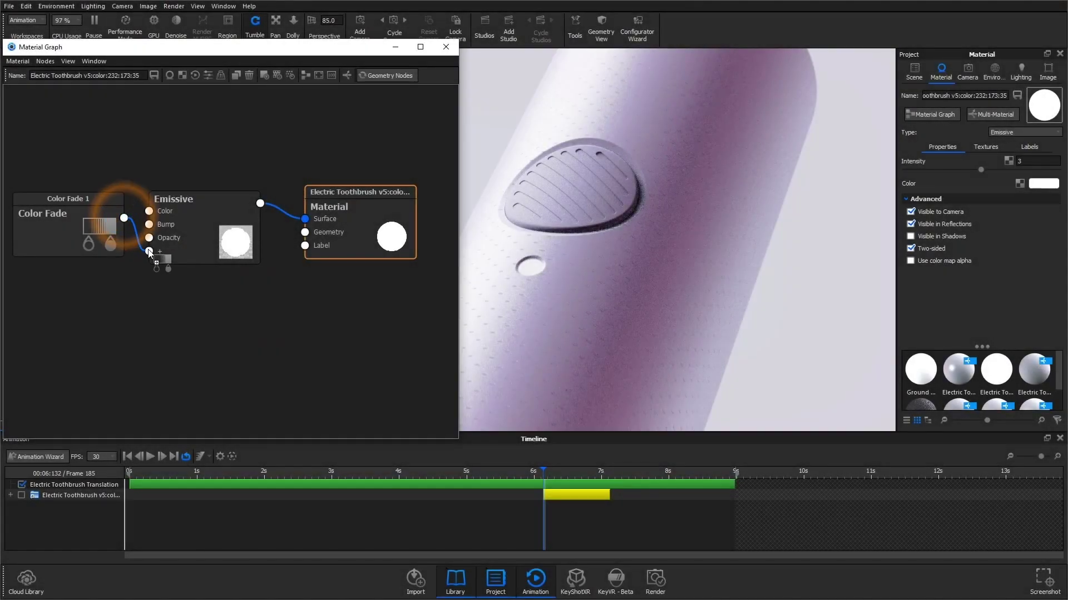
Connect Color Fade 1 to the Emissive Intensity input, nudge the node lower, and play the animation
click(191, 259)
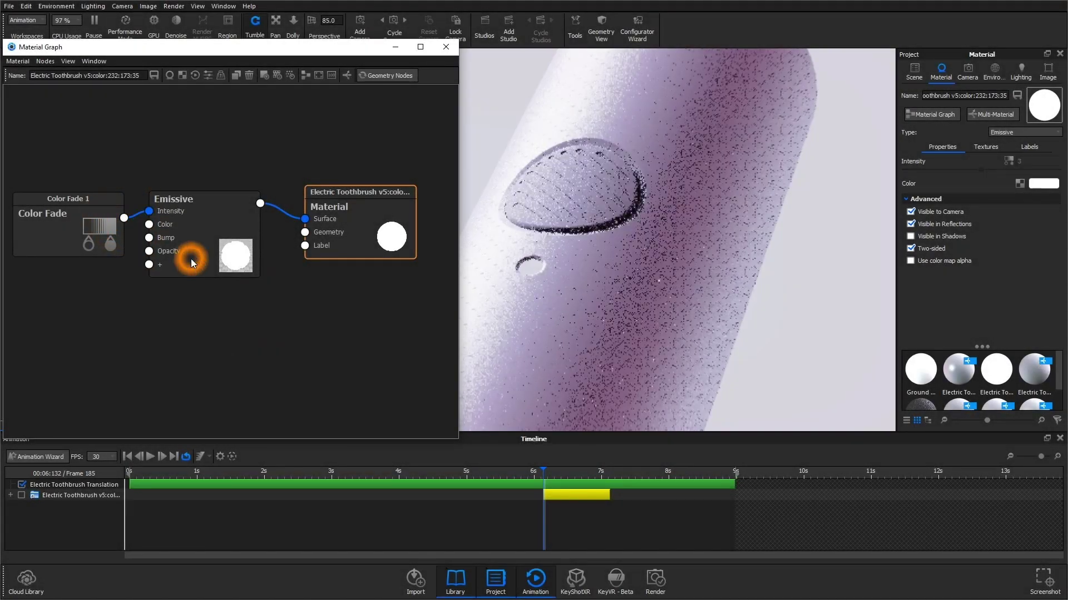
drag(47, 241, 46, 254)
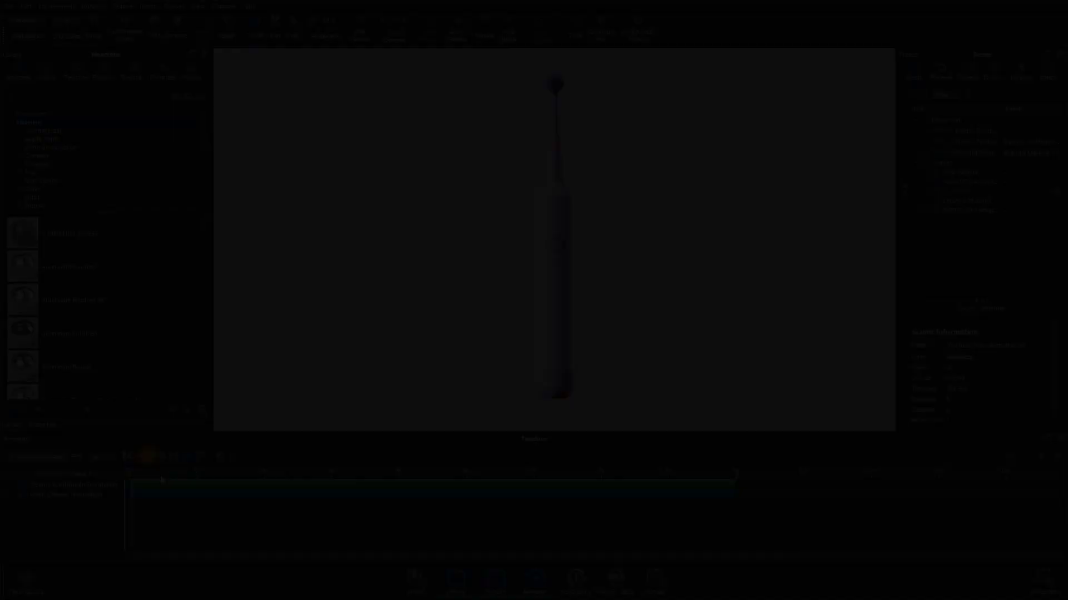
click(150, 456)
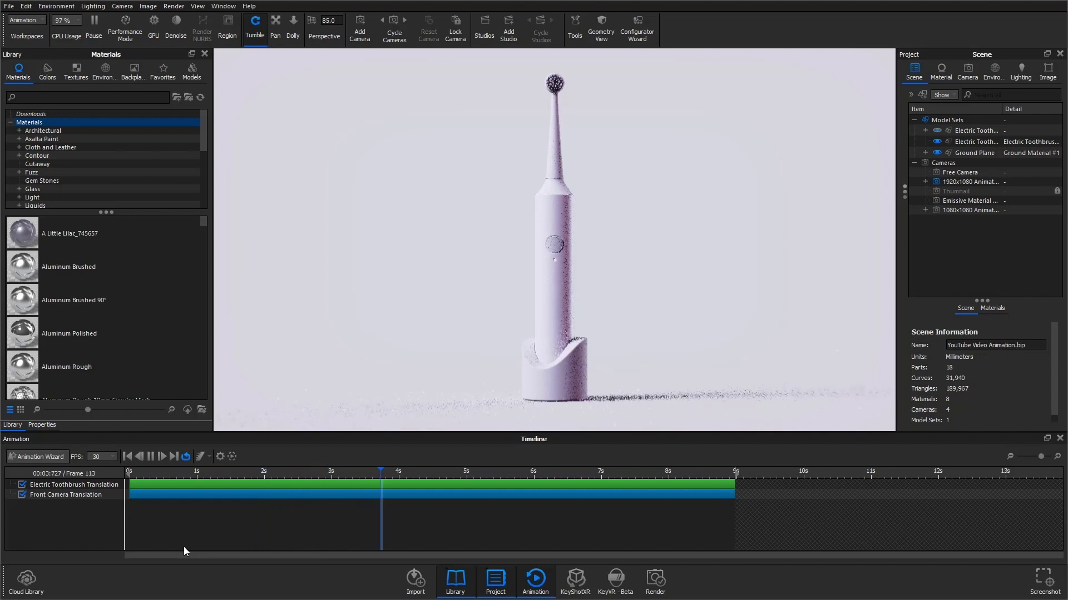
Pause playback, select the LED cutout, and switch to the Emissive Material Zoom camera
click(151, 457)
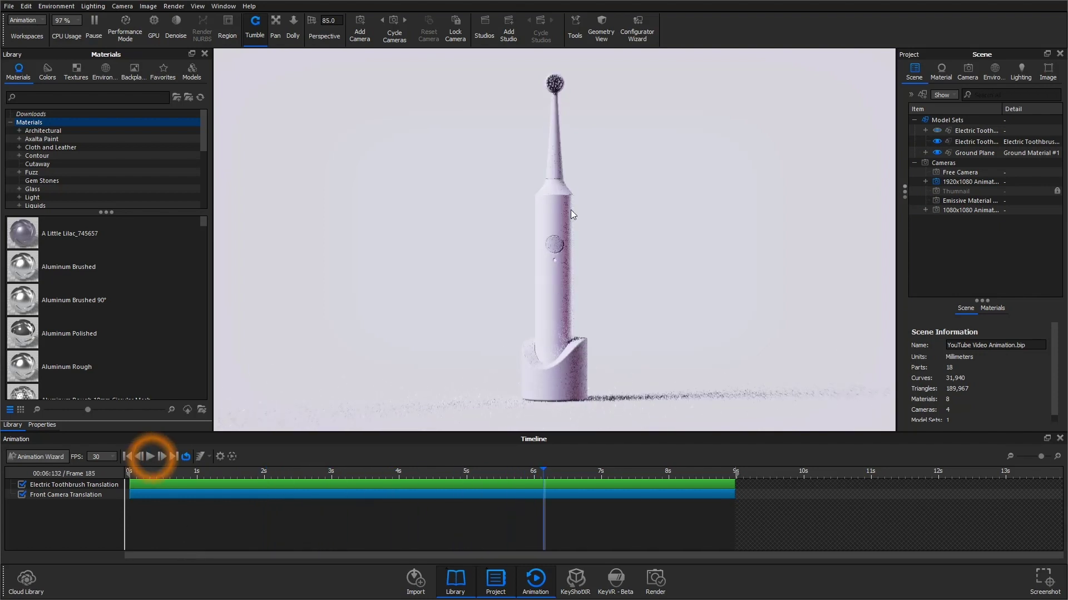
double_click(555, 260)
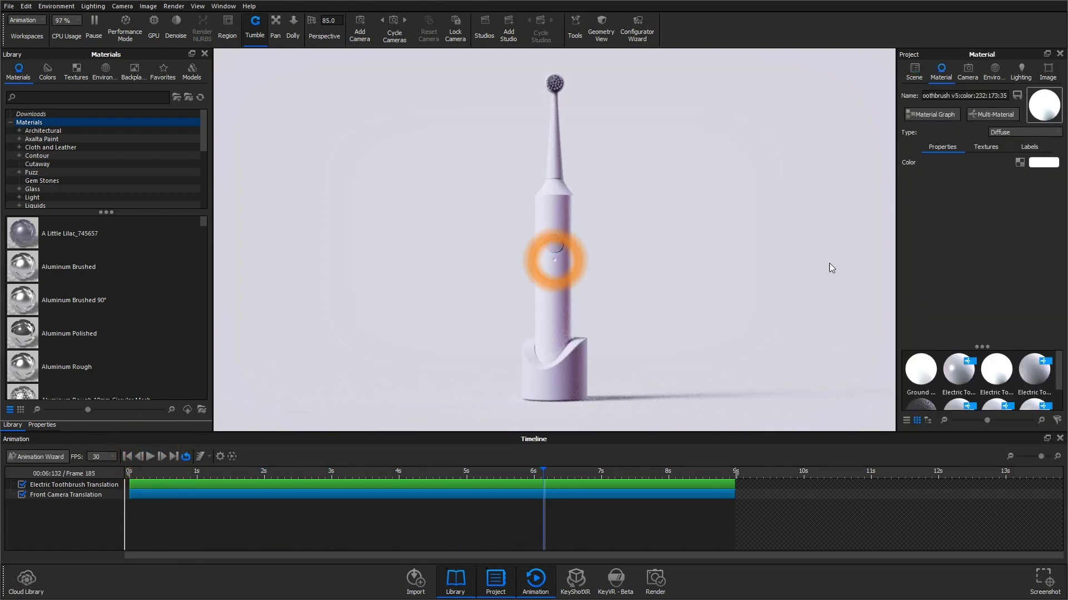
click(970, 72)
click(966, 121)
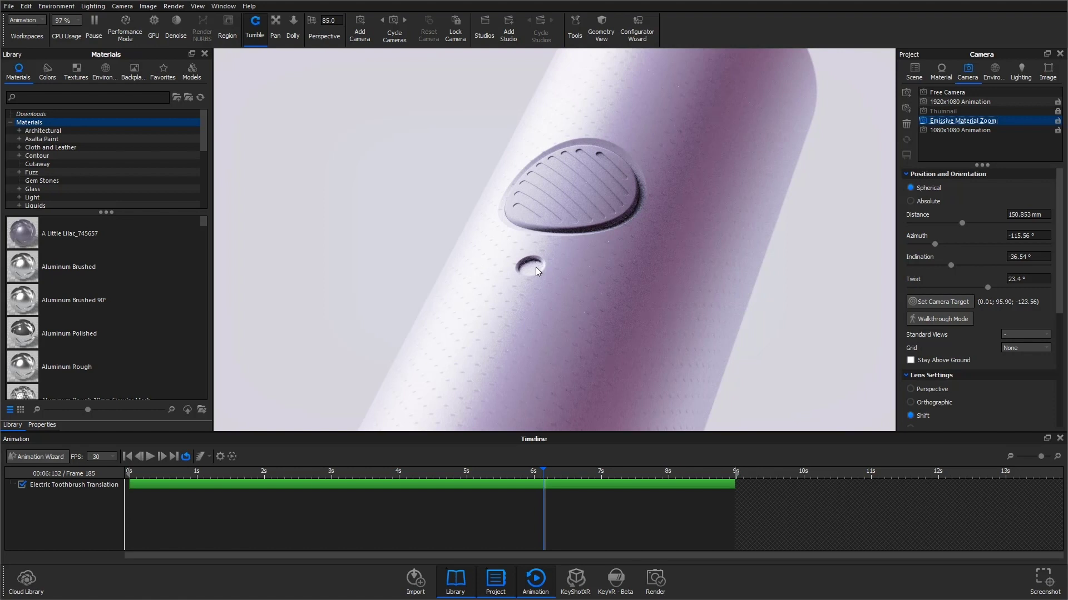
Change the LED cutout material type from Diffuse to Emissive
double_click(535, 267)
click(1025, 132)
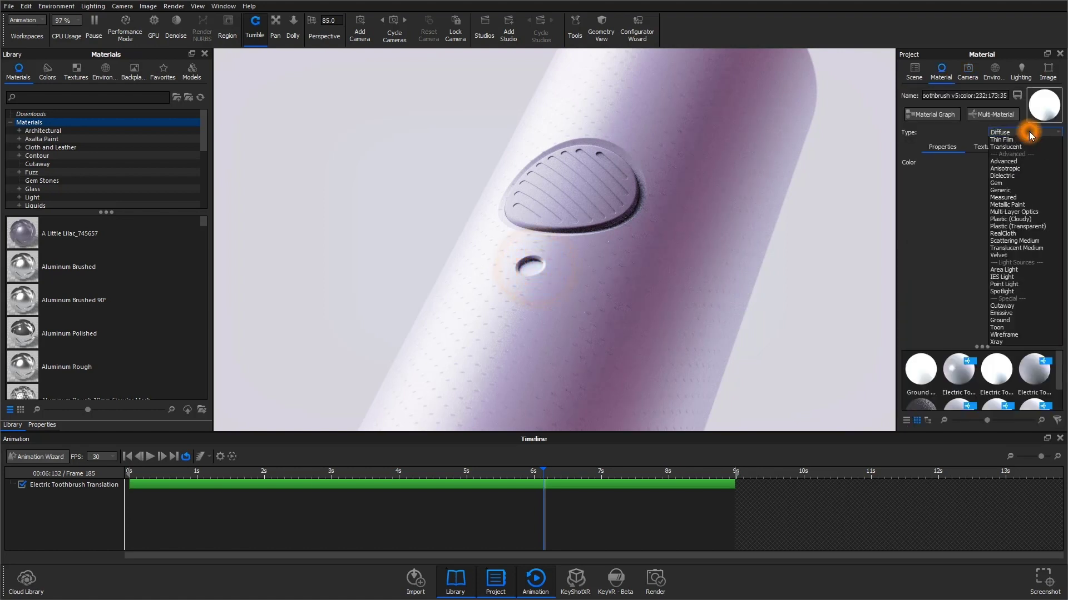
click(1001, 379)
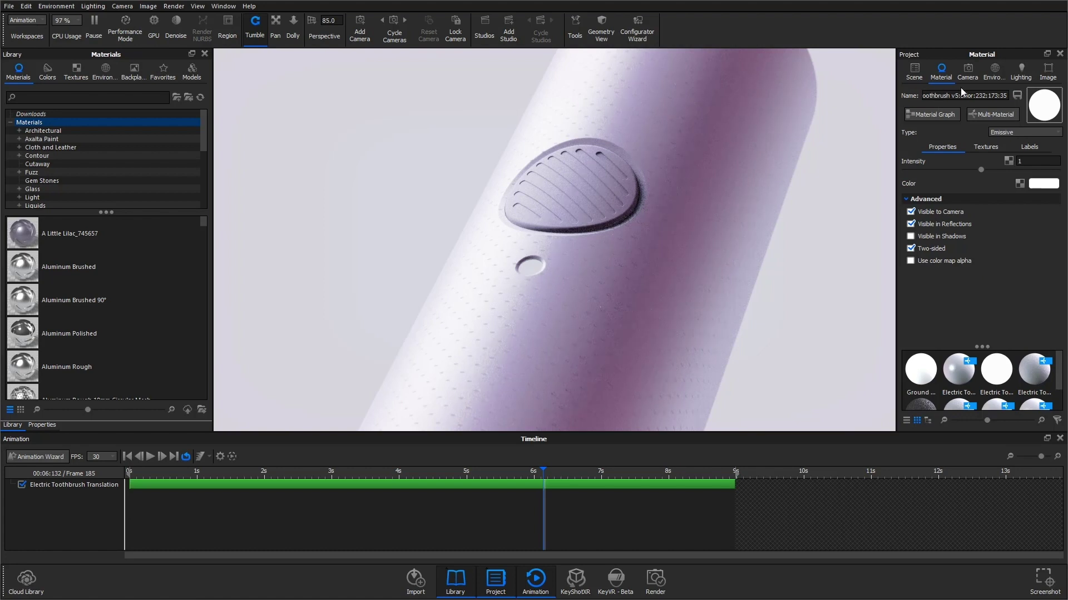
Set the LED cutout's Emissive intensity to 3 and confirm white as its emissive color
click(1018, 74)
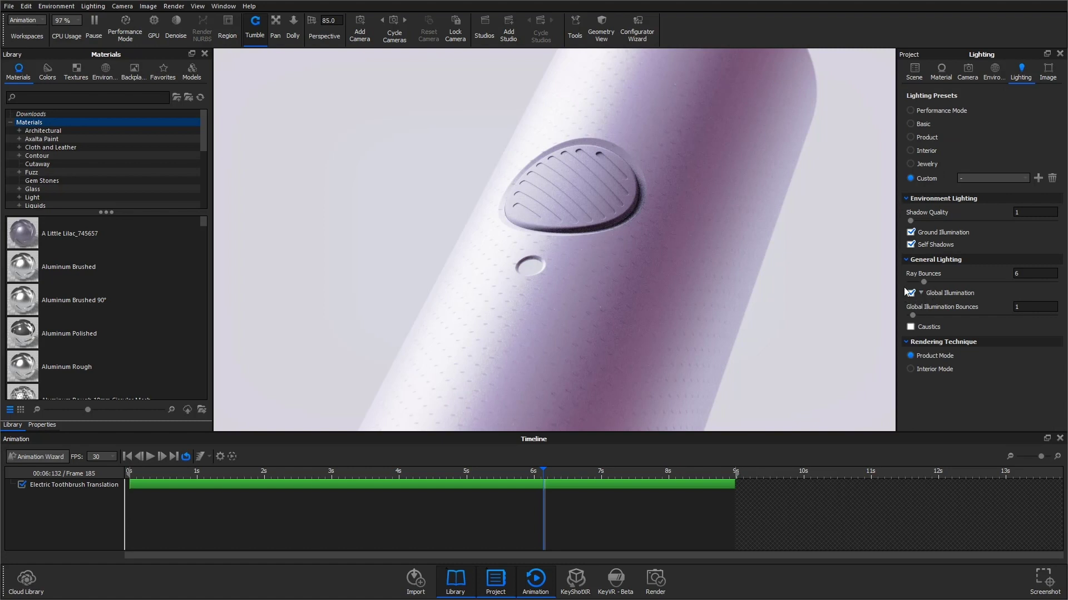
click(950, 79)
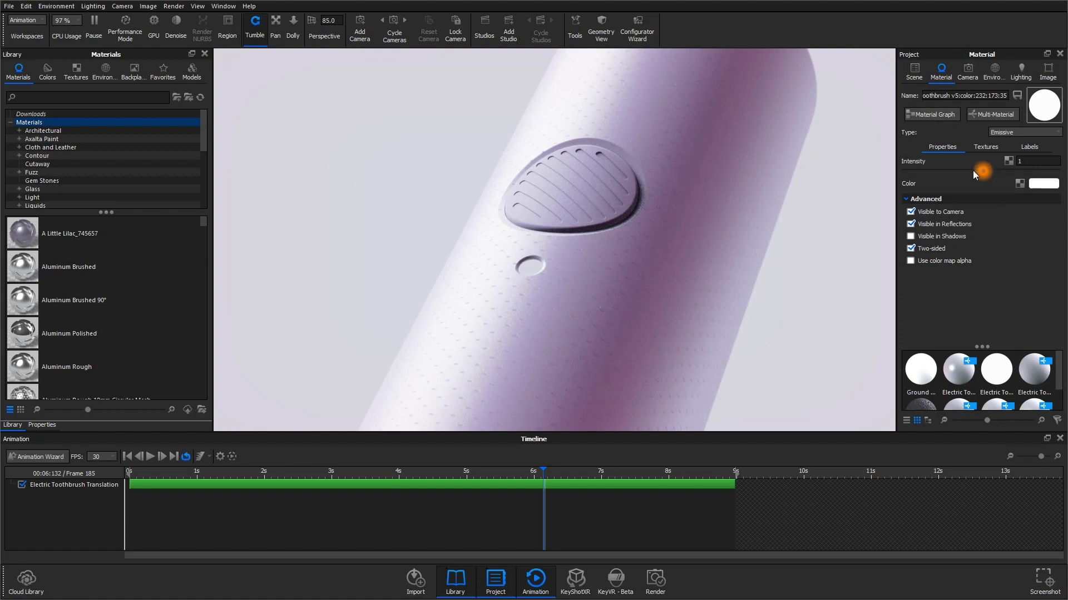
drag(981, 170, 886, 169)
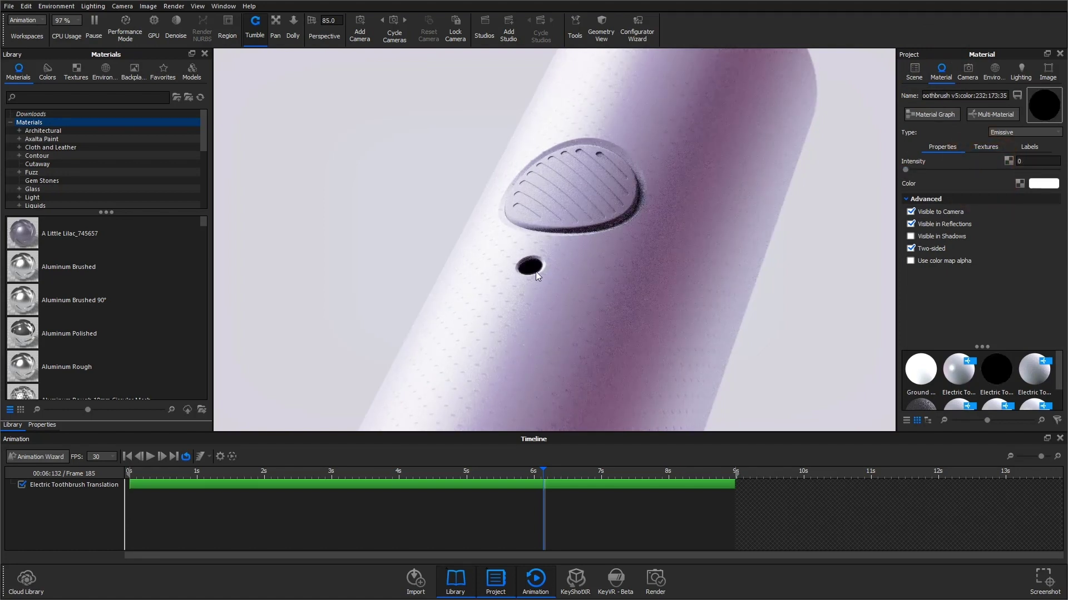
click(982, 170)
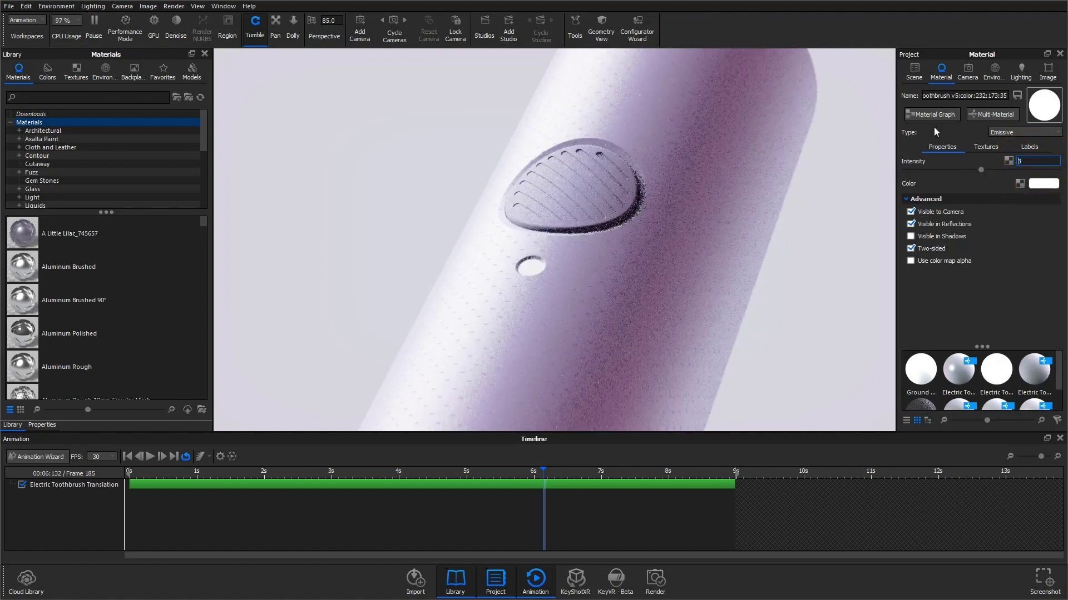
click(1045, 185)
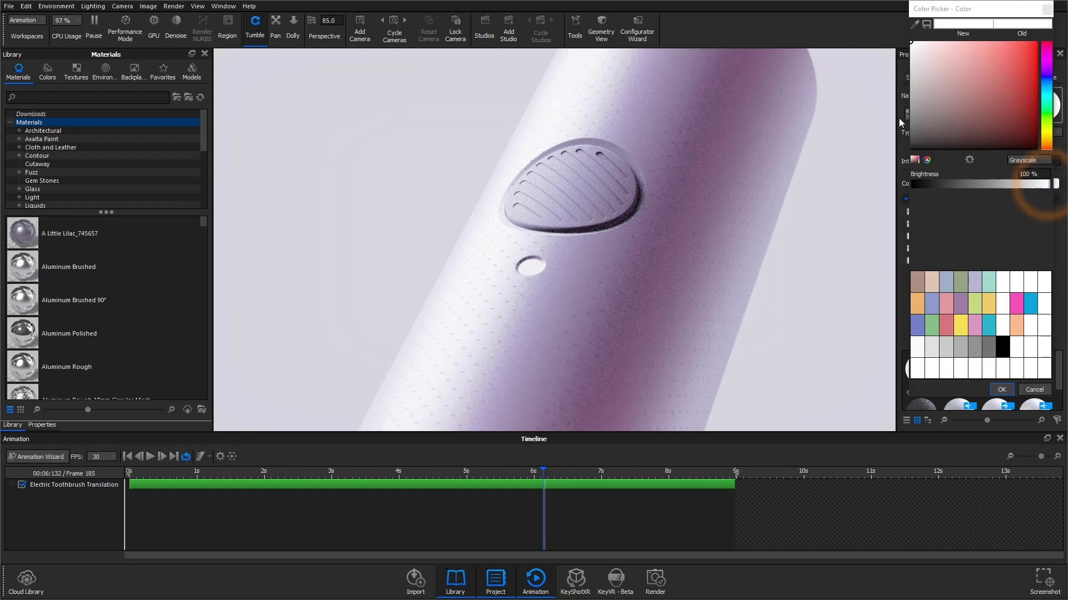
click(1000, 389)
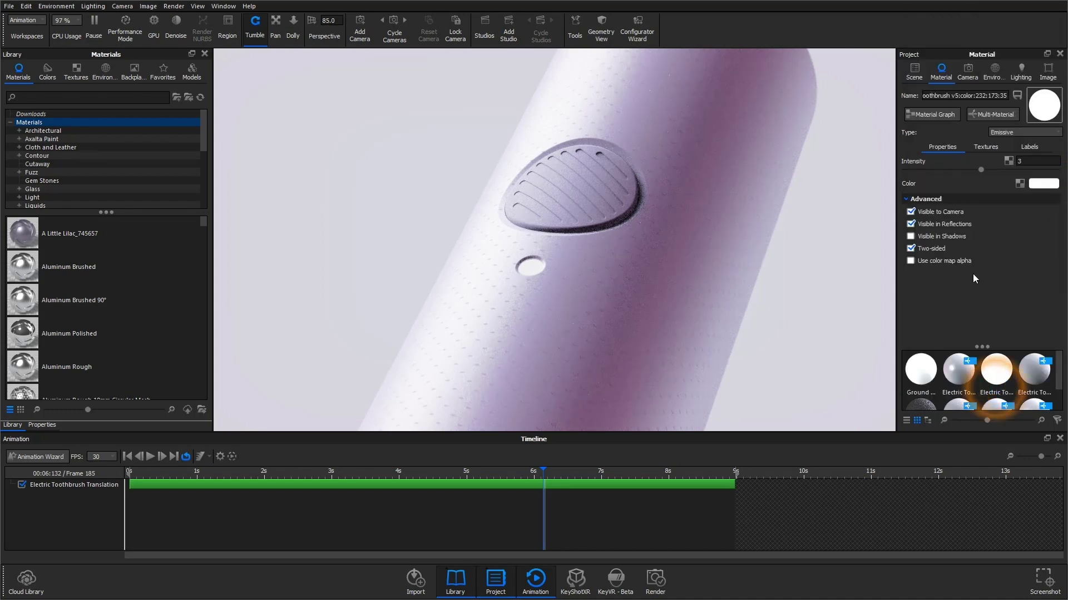
Open the LED material's graph, rearrange the Emissive and Material nodes, and add a Color Fade node
click(945, 114)
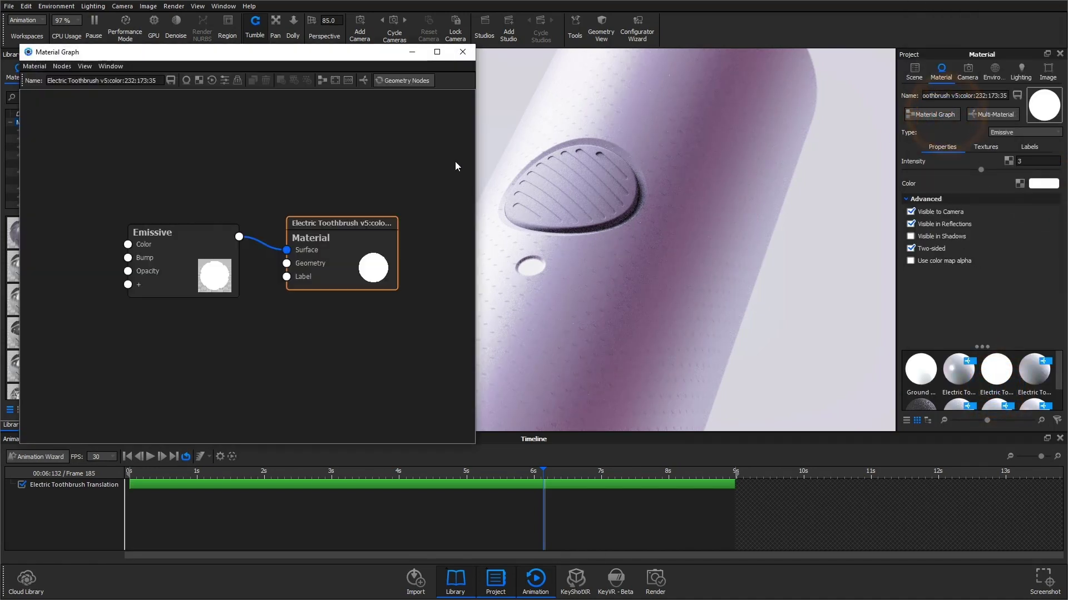
drag(383, 57, 366, 52)
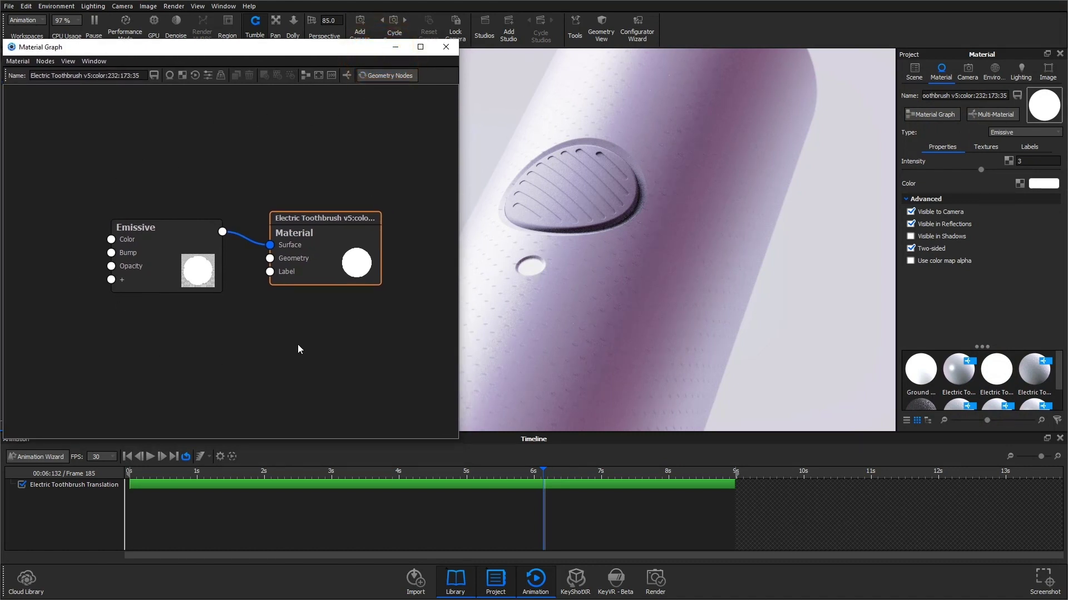
drag(167, 267, 147, 239)
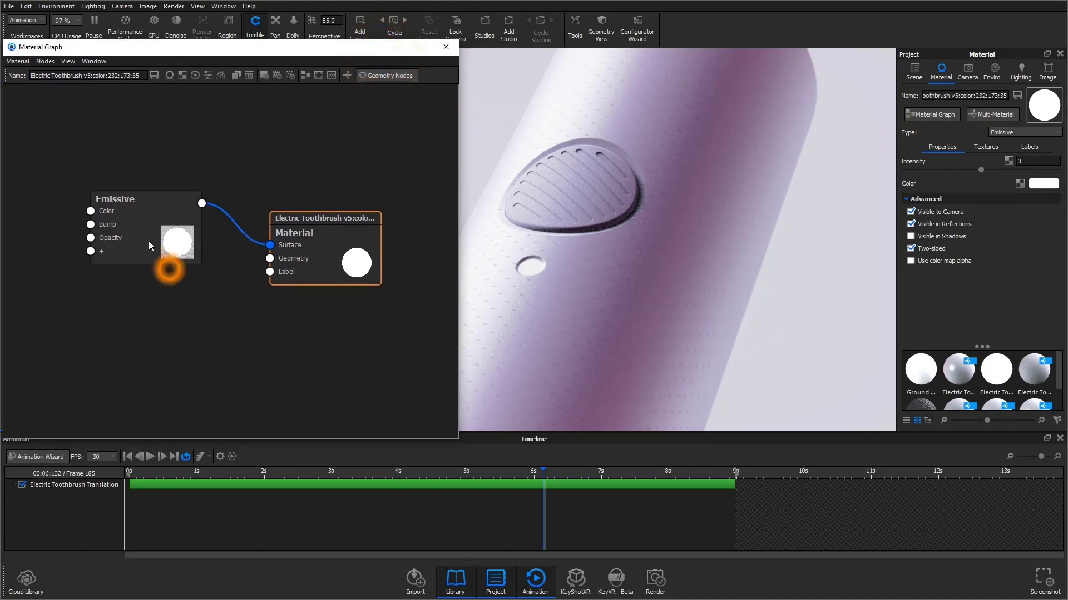
drag(298, 259, 278, 234)
right_click(193, 293)
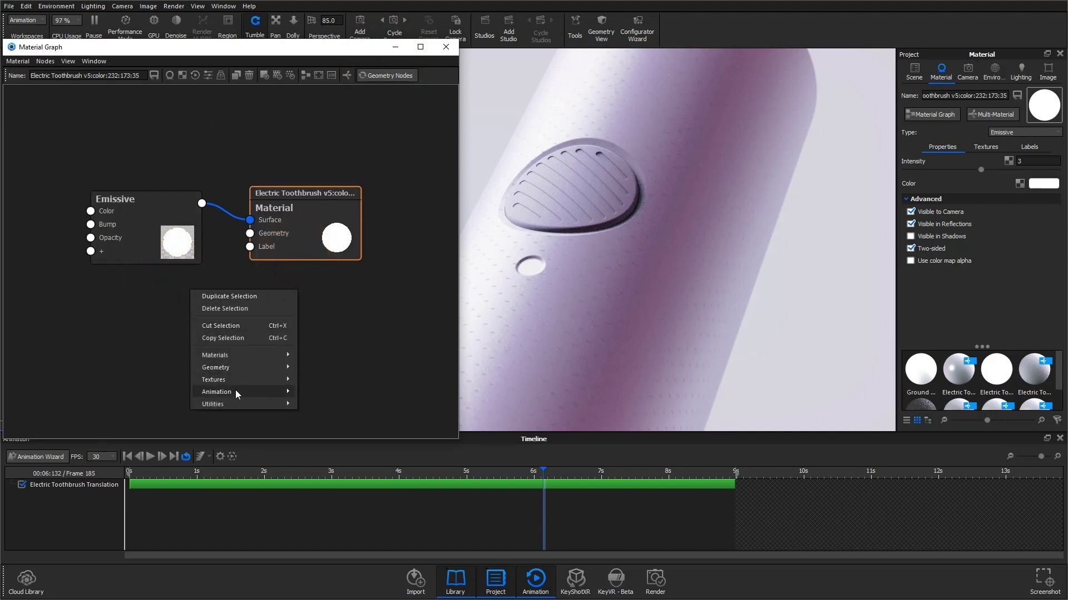
mouse_move(235, 391)
click(325, 392)
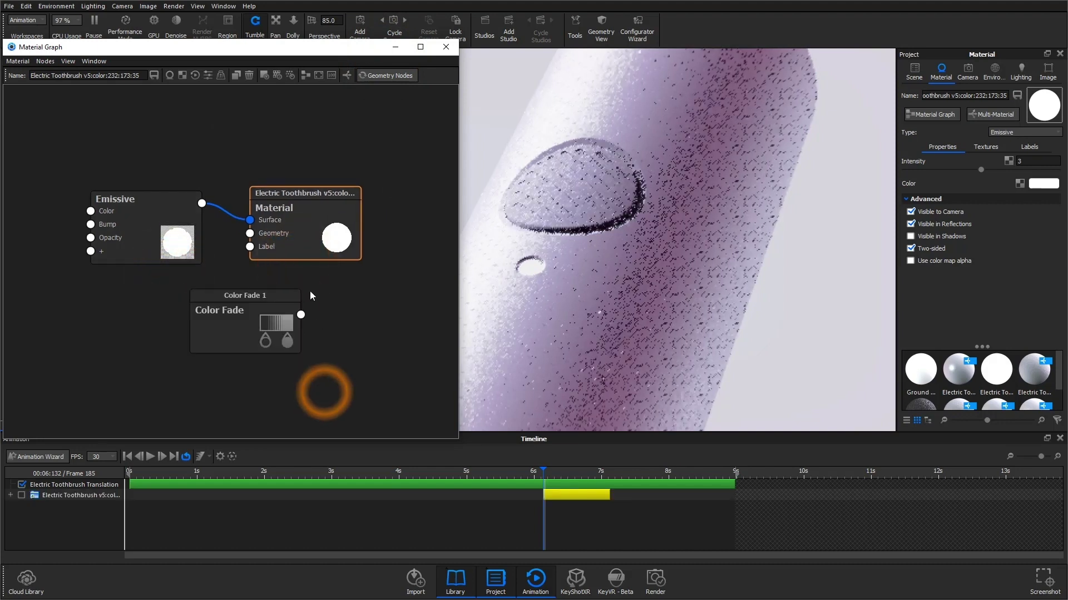
Lay out the nodes, wire Color Fade 1 into Emissive Intensity, and close the graph
drag(256, 239, 311, 238)
drag(157, 243, 215, 243)
drag(250, 323, 73, 226)
drag(133, 253, 149, 251)
click(191, 259)
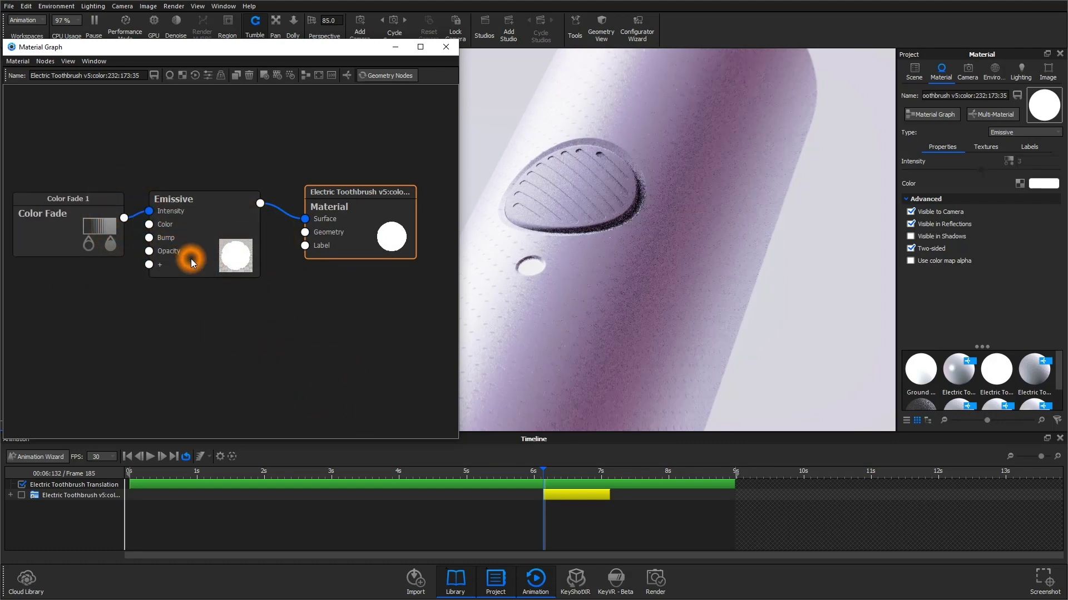
click(46, 240)
drag(47, 241, 46, 254)
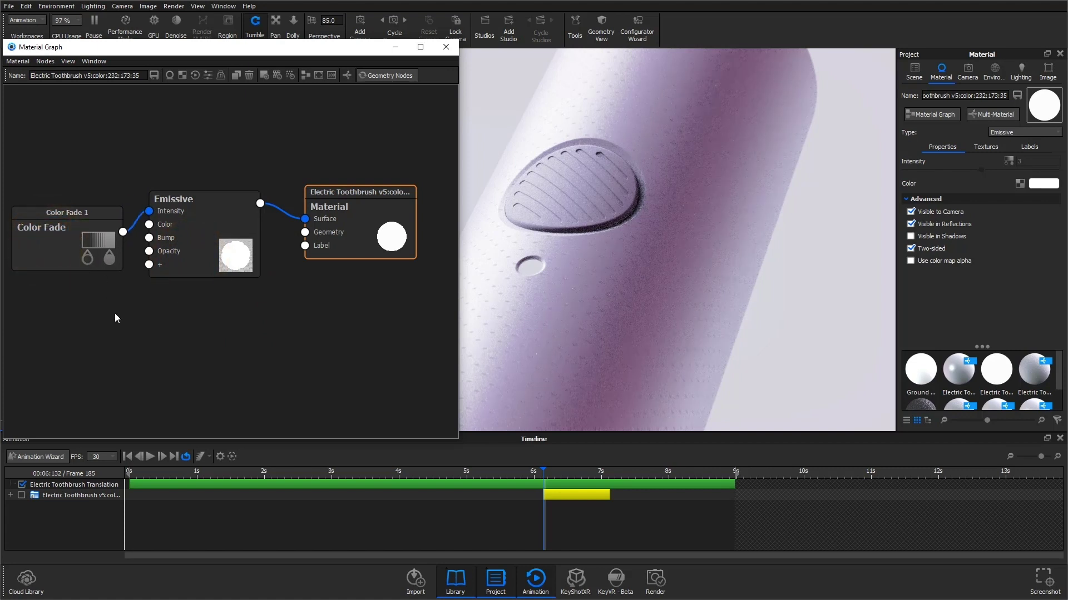
click(445, 46)
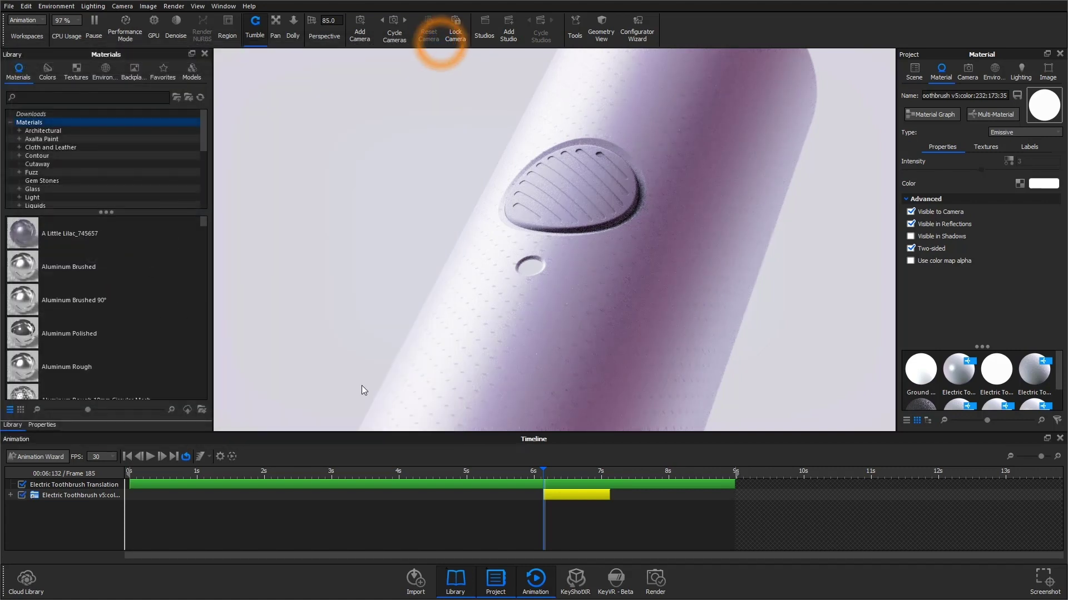
Select the Color Fade 1 track under the toothbrush and show its properties
click(11, 495)
click(127, 511)
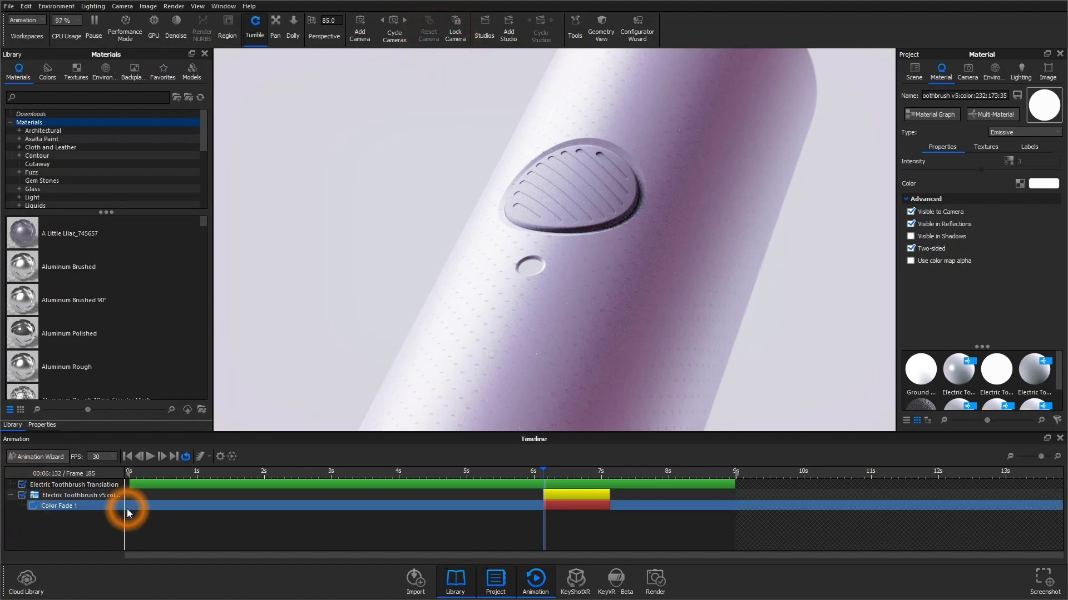
click(37, 424)
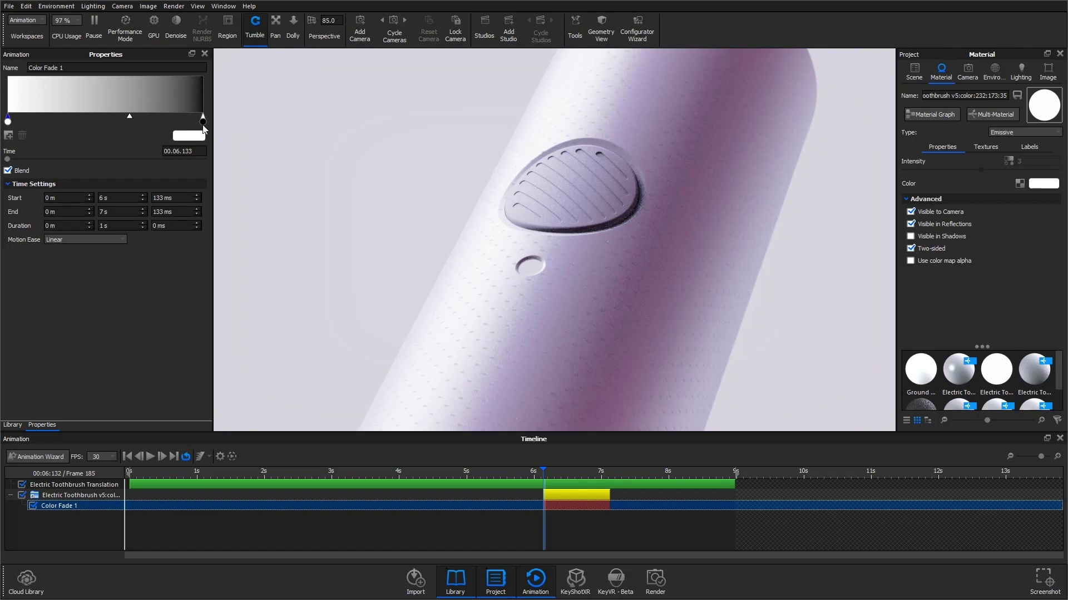
click(8, 120)
drag(350, 472, 638, 474)
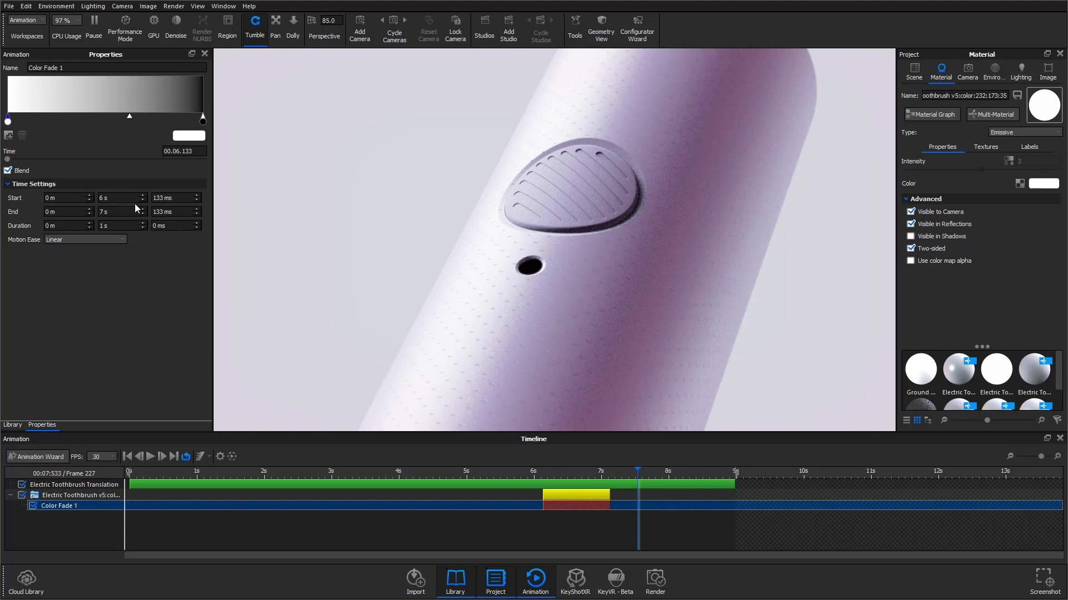
Set Color Fade 1 to start at 2 s 500 ms with a 6 s duration
double_click(105, 198)
text(2)
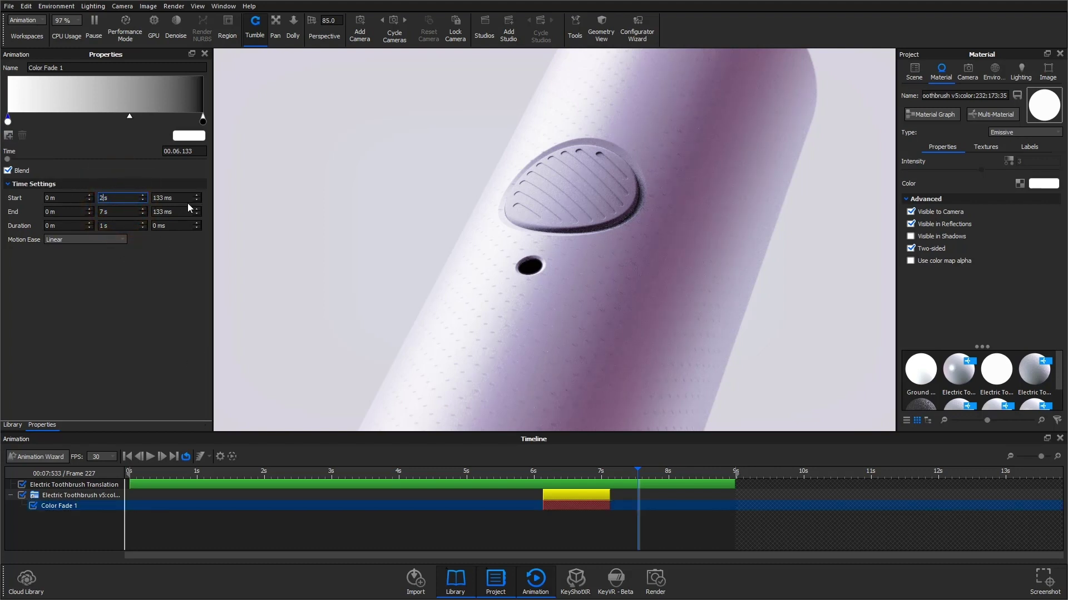
double_click(170, 199)
text(500)
click(127, 224)
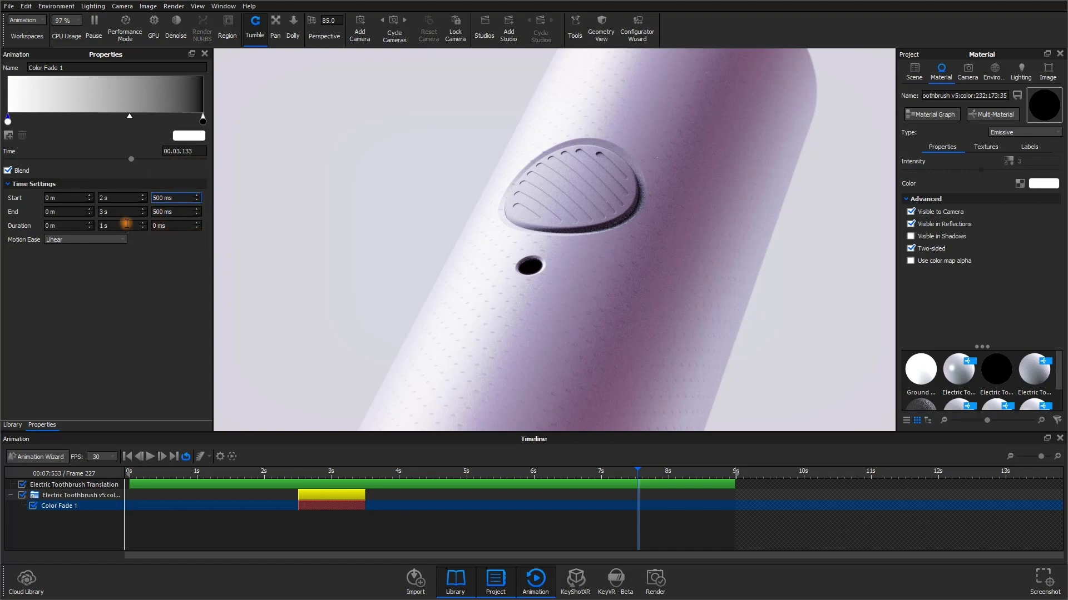
text(6)
key(Return)
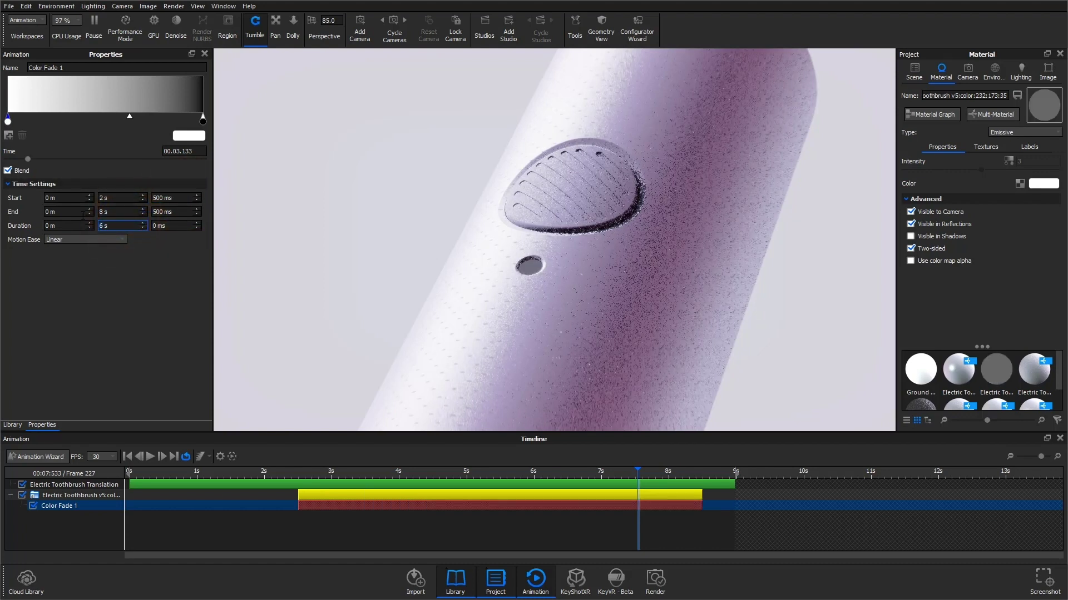
text(5)
Set the gradient's left stop to pure black, saving black as a custom swatch
click(7, 120)
click(174, 135)
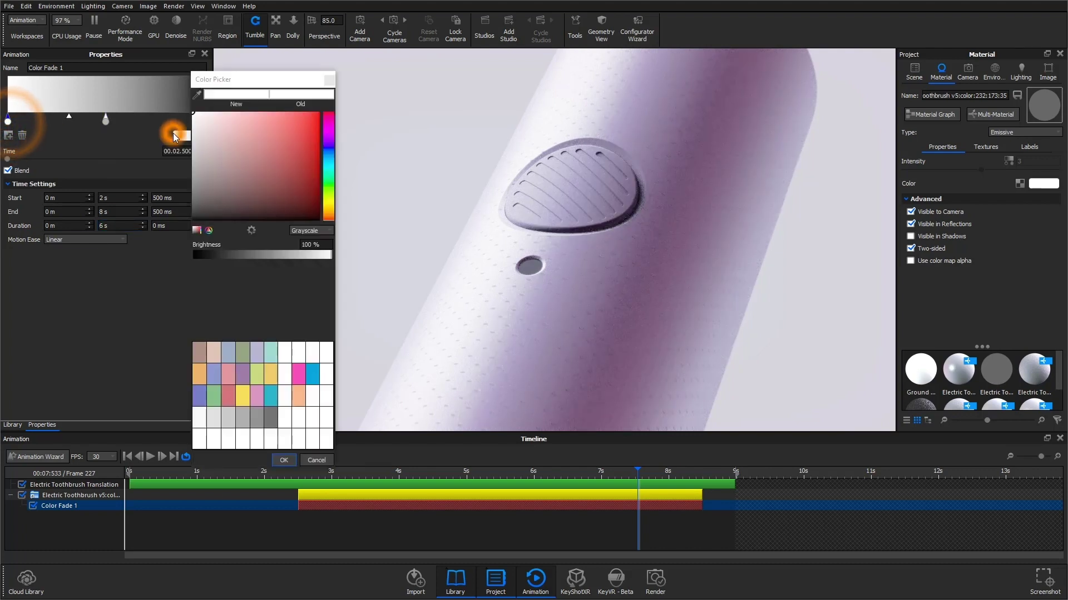
drag(231, 257, 182, 255)
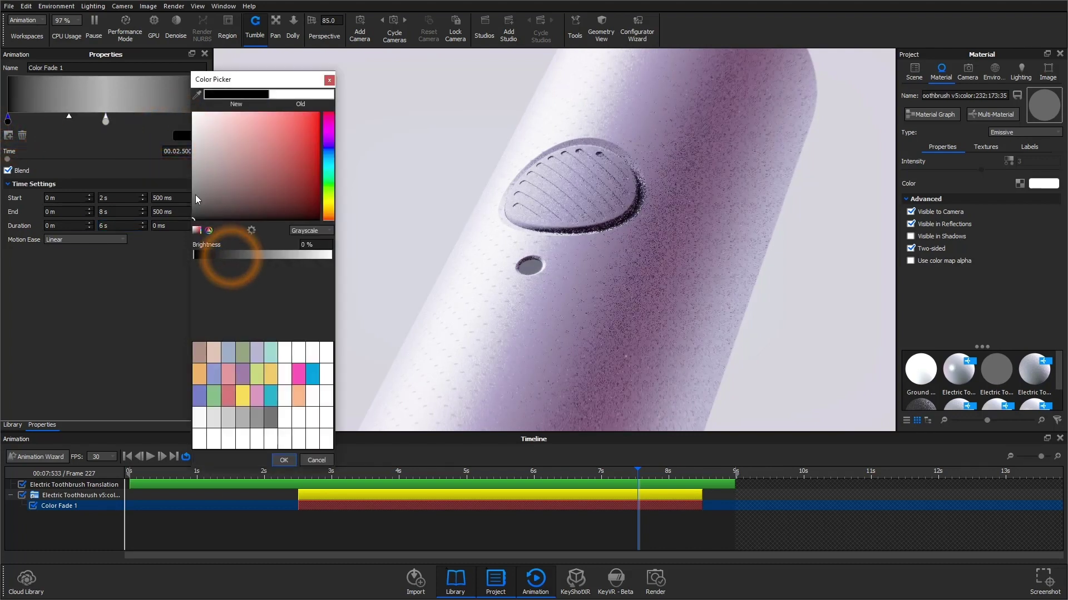
drag(236, 95, 284, 417)
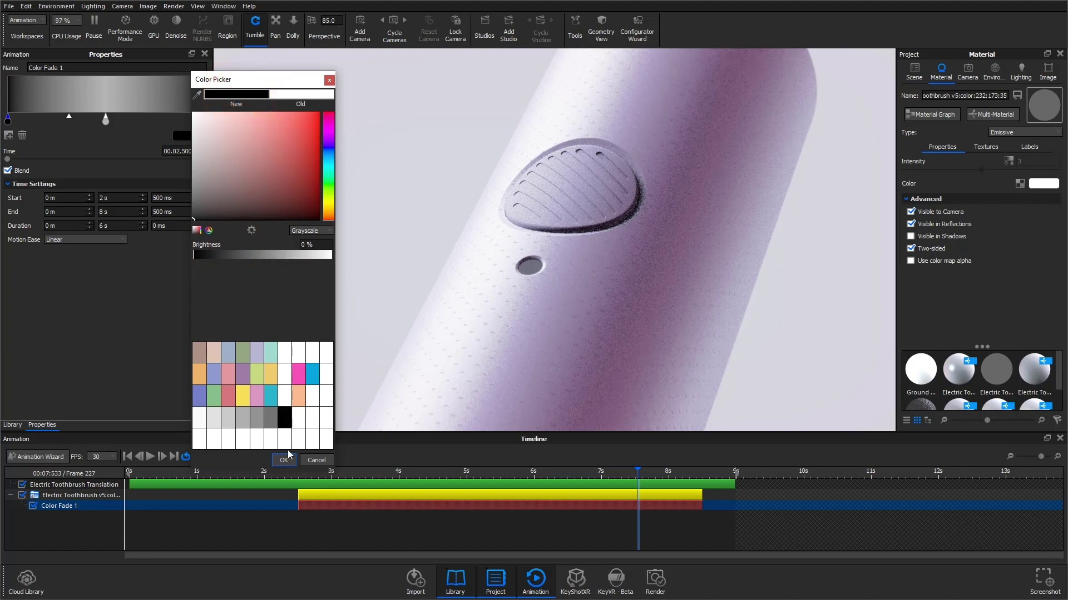
click(285, 417)
click(284, 460)
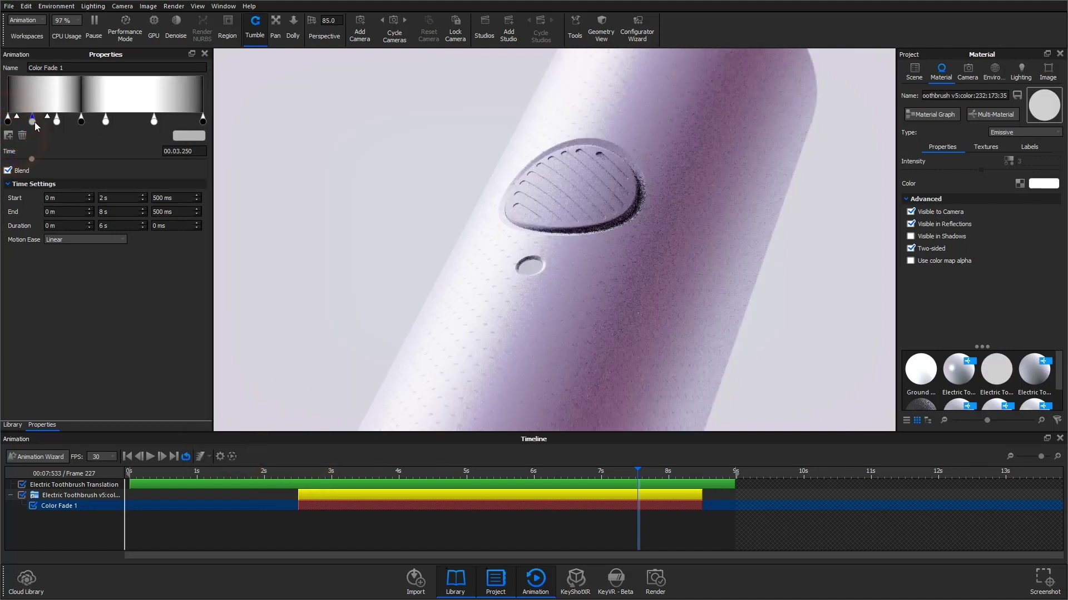
Add alternating black and white stops, placing them at 3.5 s and 7.5 s
click(185, 134)
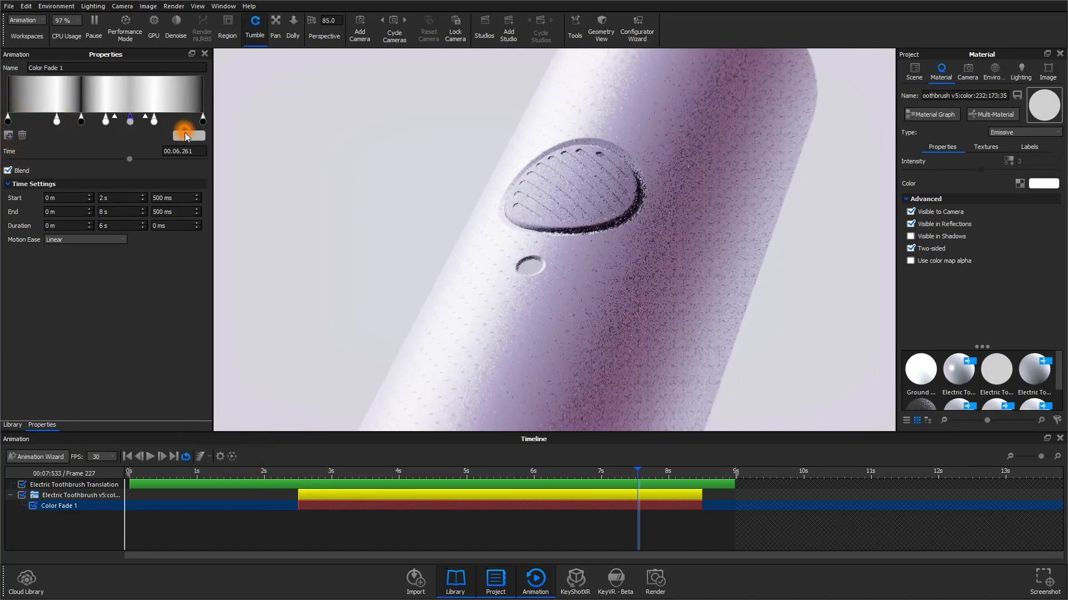
click(306, 419)
click(283, 460)
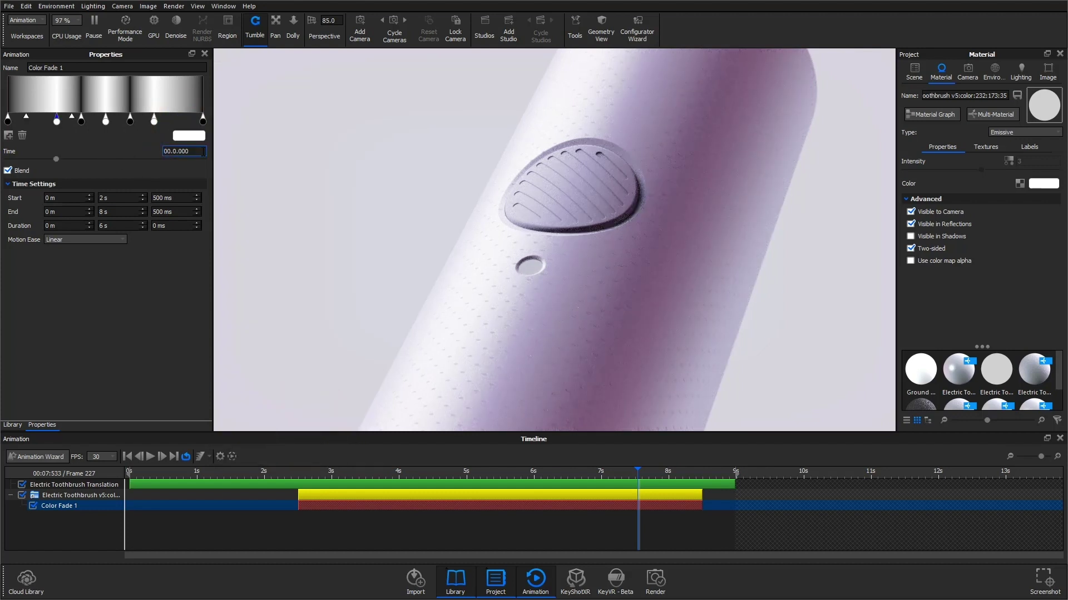
key(Return)
click(81, 120)
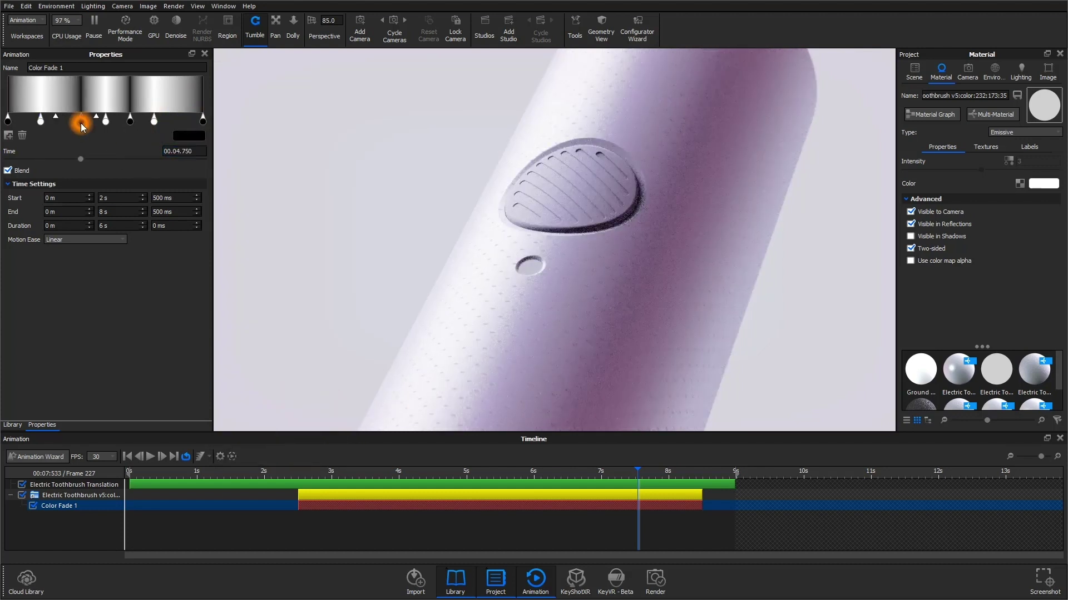
click(195, 151)
key(BackSpace)
key(BackSpace)
key(BackSpace)
key(BackSpace)
text(7.5)
click(203, 120)
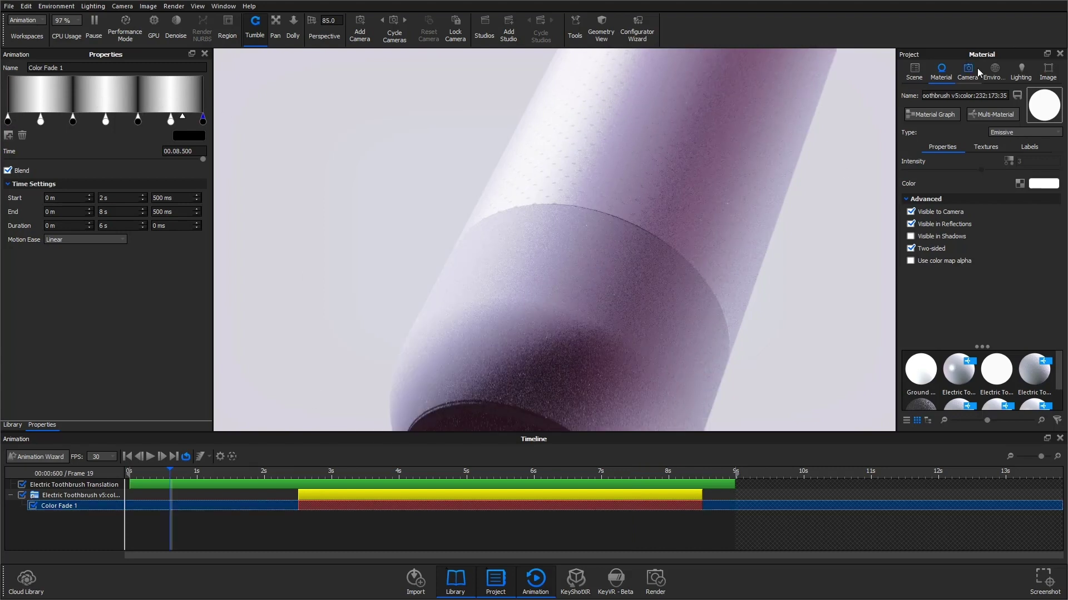
Switch to the 1920x1080 Animation camera, stop playback, and set the Color Fade duration to 10 s
click(967, 70)
click(960, 102)
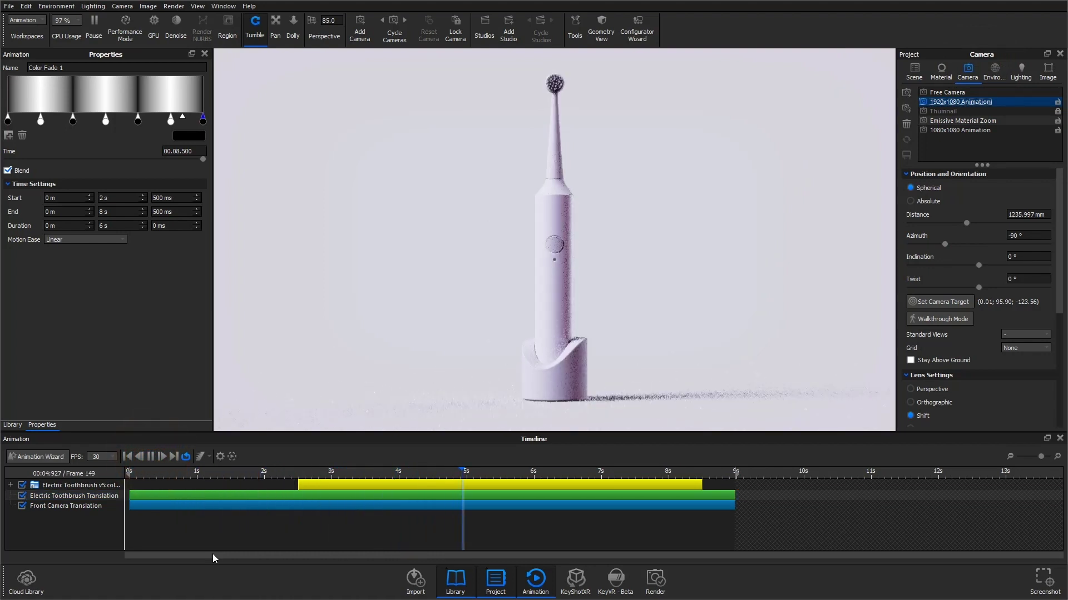
click(151, 457)
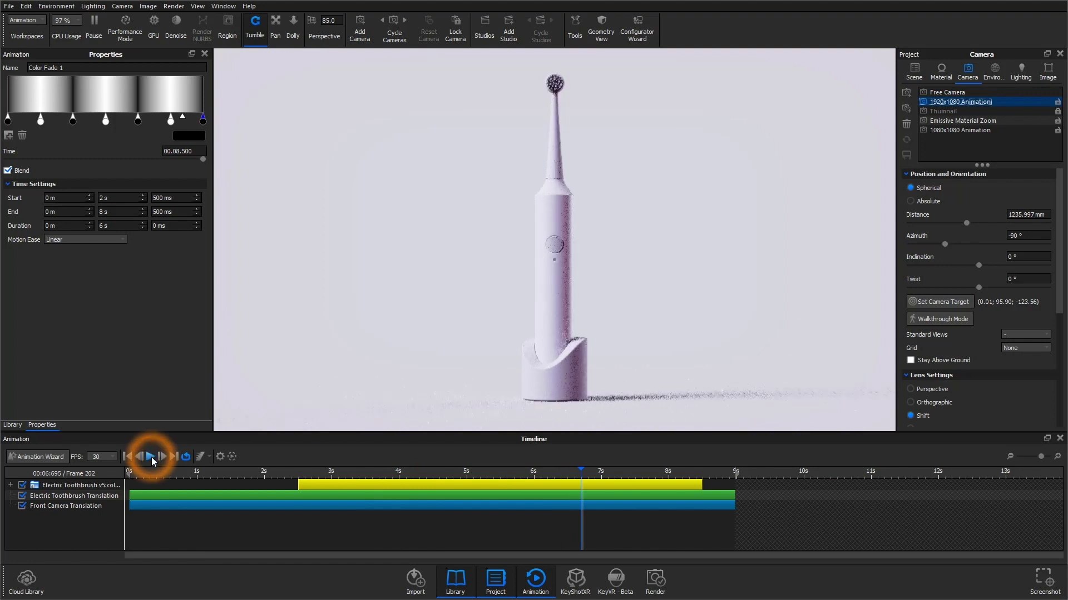
double_click(137, 224)
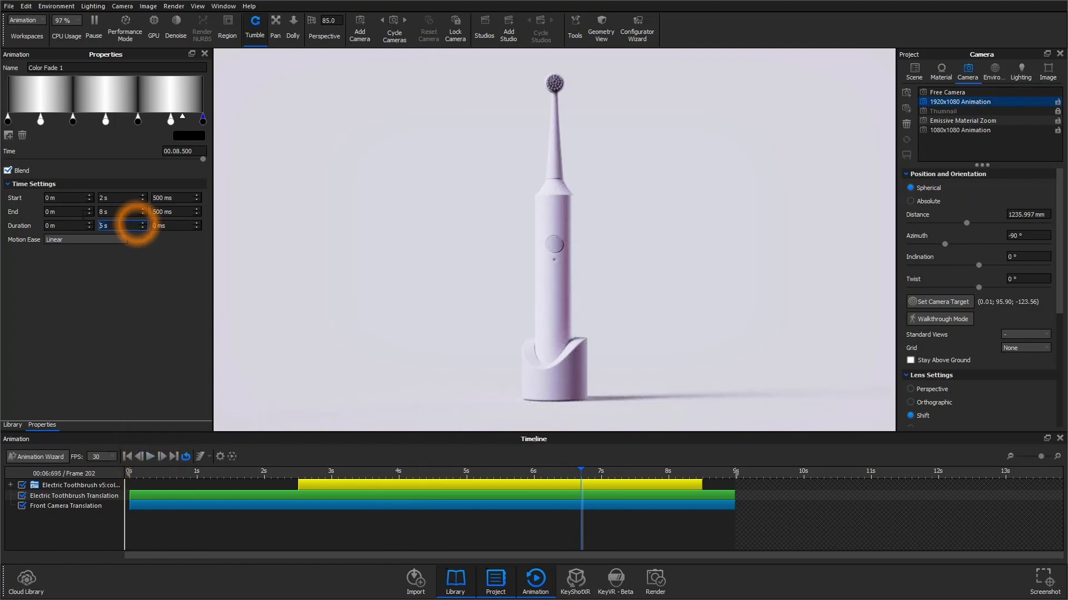
text(10)
key(Return)
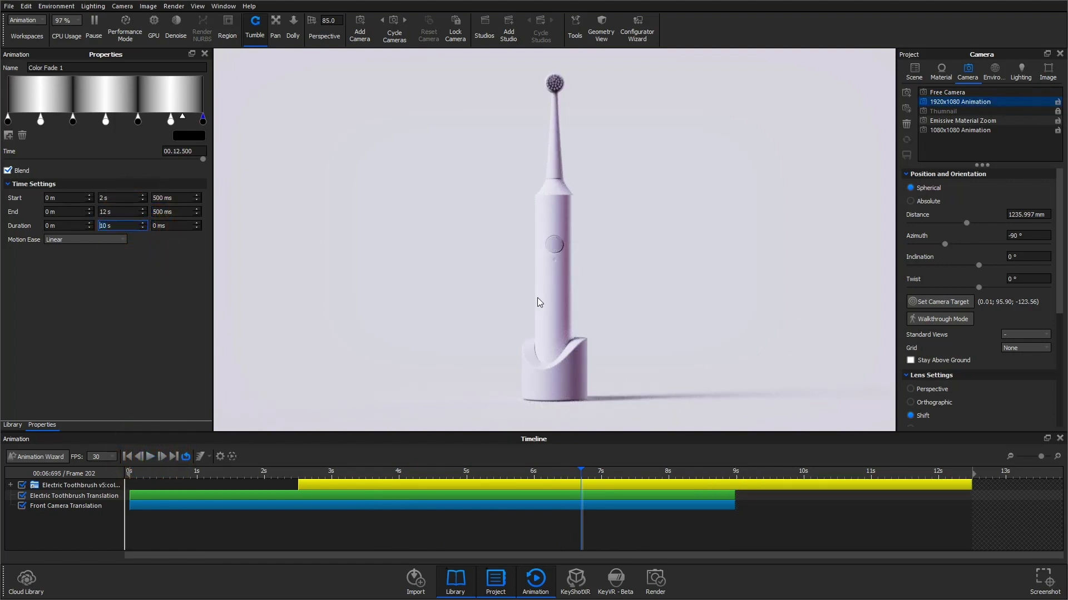
Open the LED material's graph and inspect the Color Fade and Emissive node properties
click(948, 76)
click(955, 115)
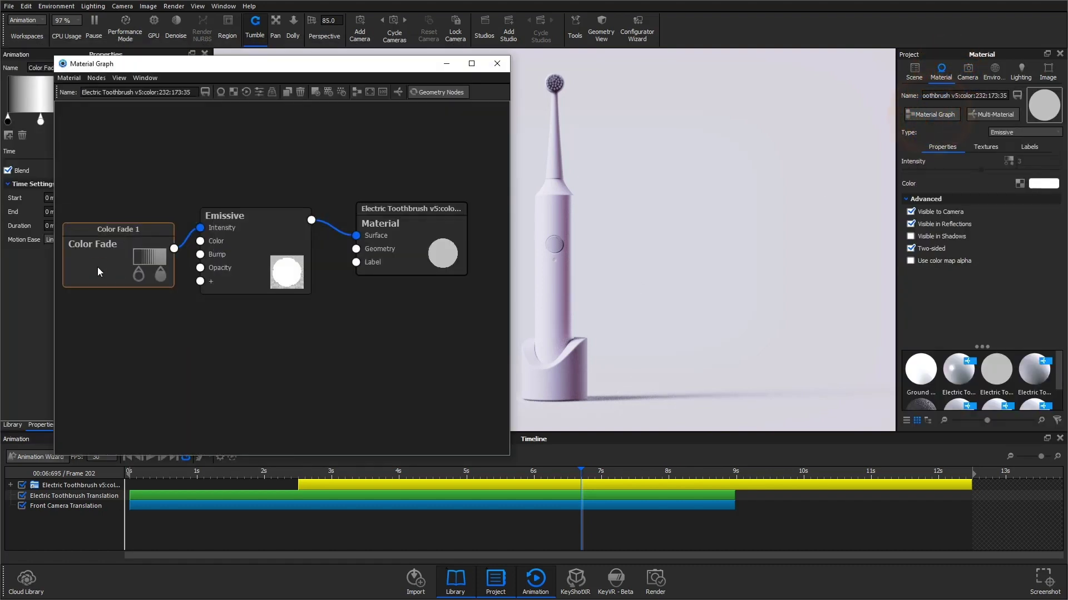
double_click(98, 268)
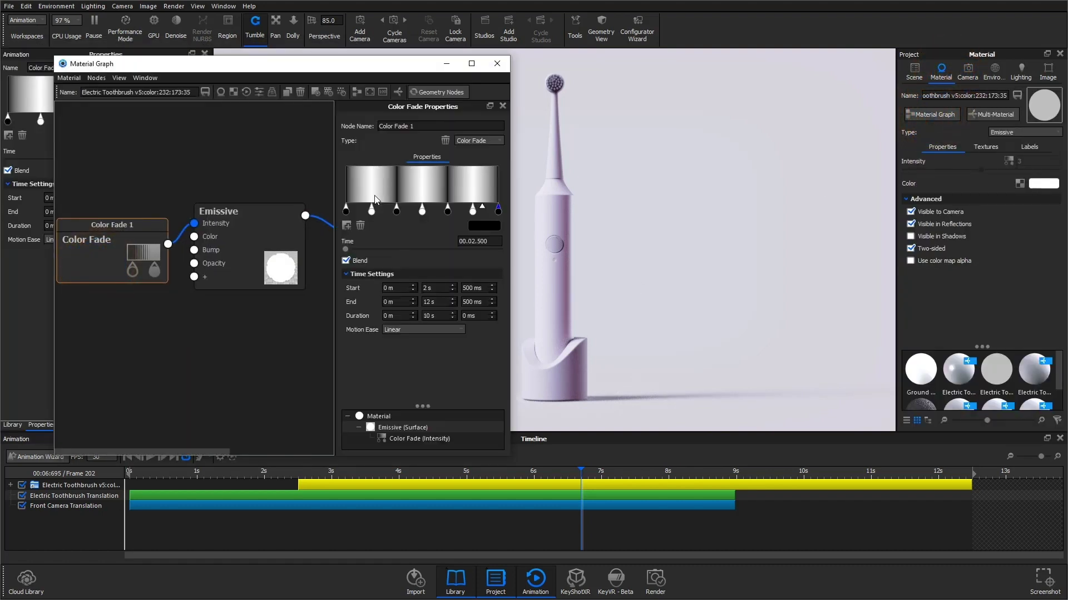
click(278, 270)
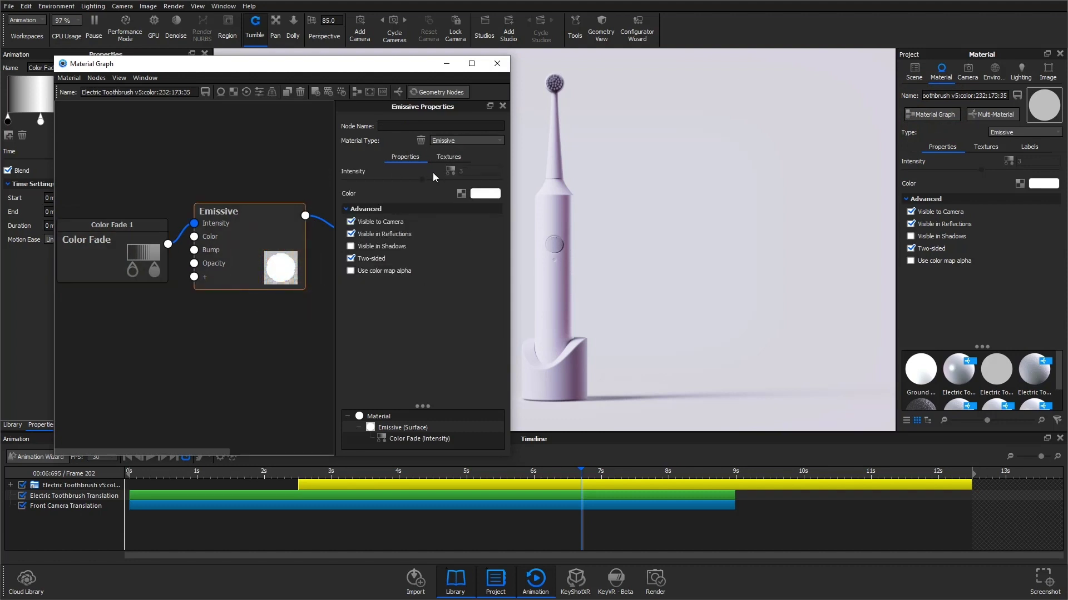
Add a Utilities > Color To Number node and wire it into Emissive Intensity
right_click(165, 338)
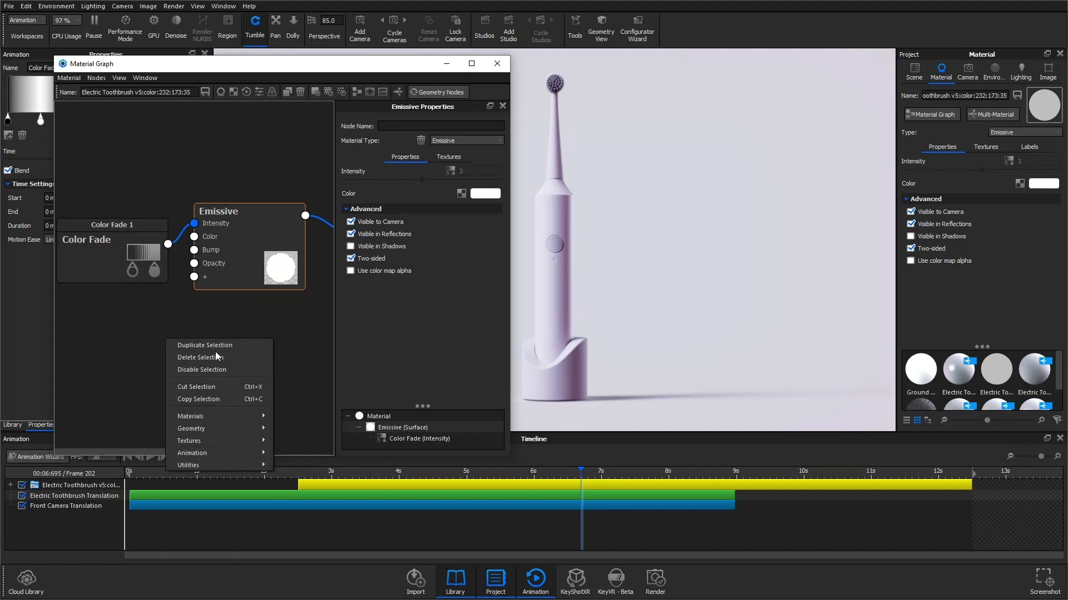
mouse_move(205, 464)
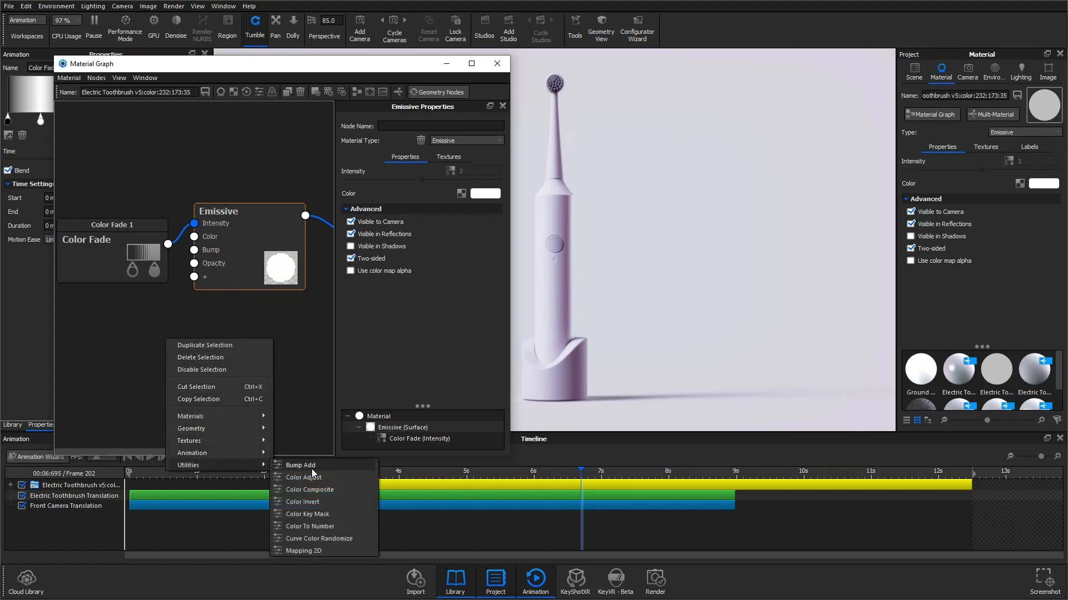
click(311, 524)
drag(194, 223, 166, 357)
drag(275, 350, 216, 272)
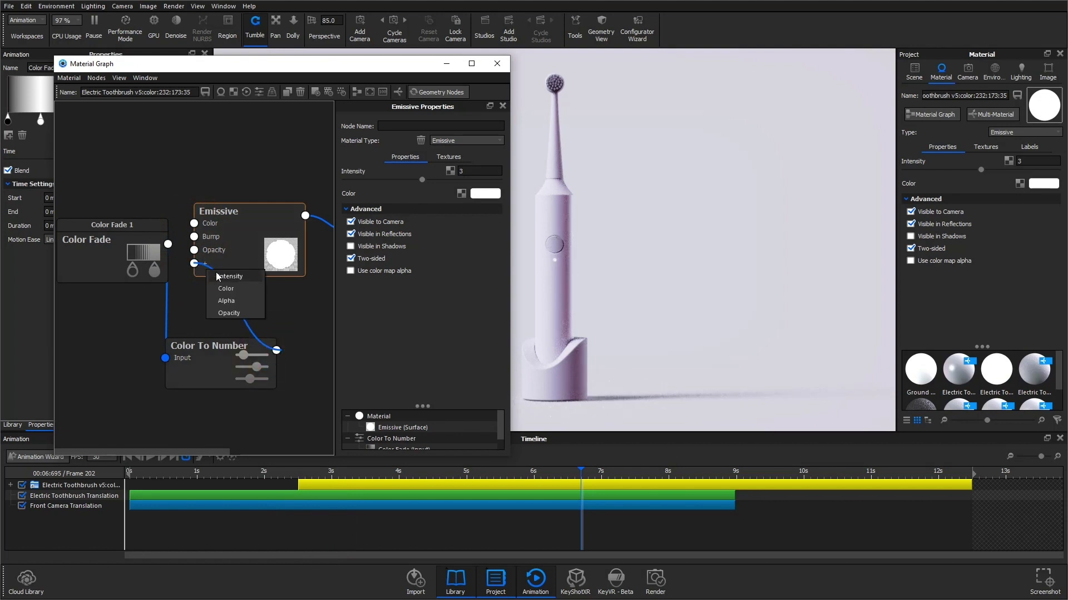
click(217, 274)
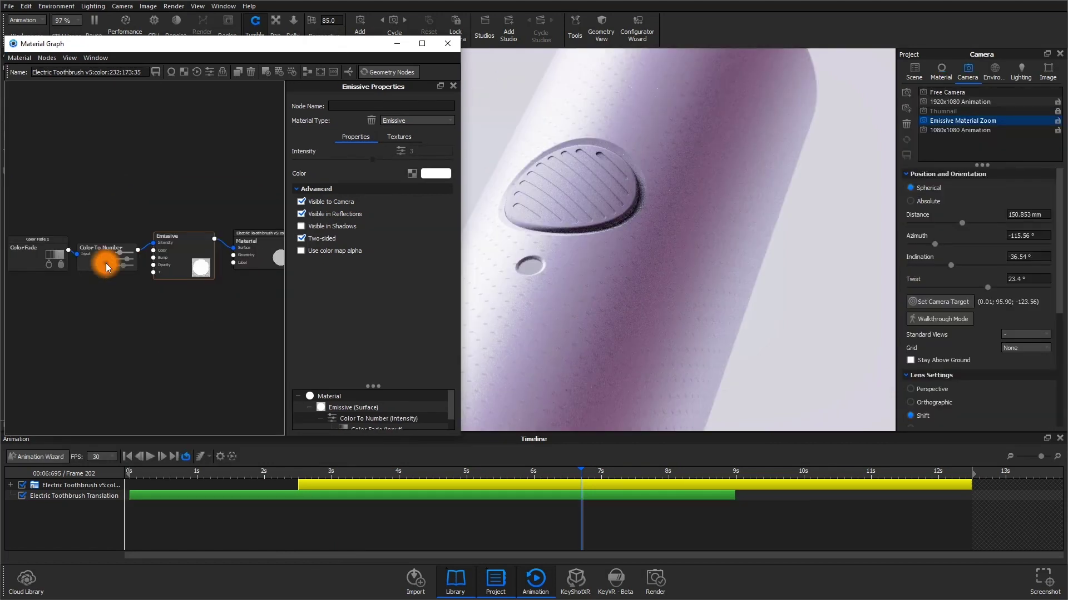
Set Color To Number's Output To to 3 and scrub to a later frame to preview
click(106, 262)
click(425, 229)
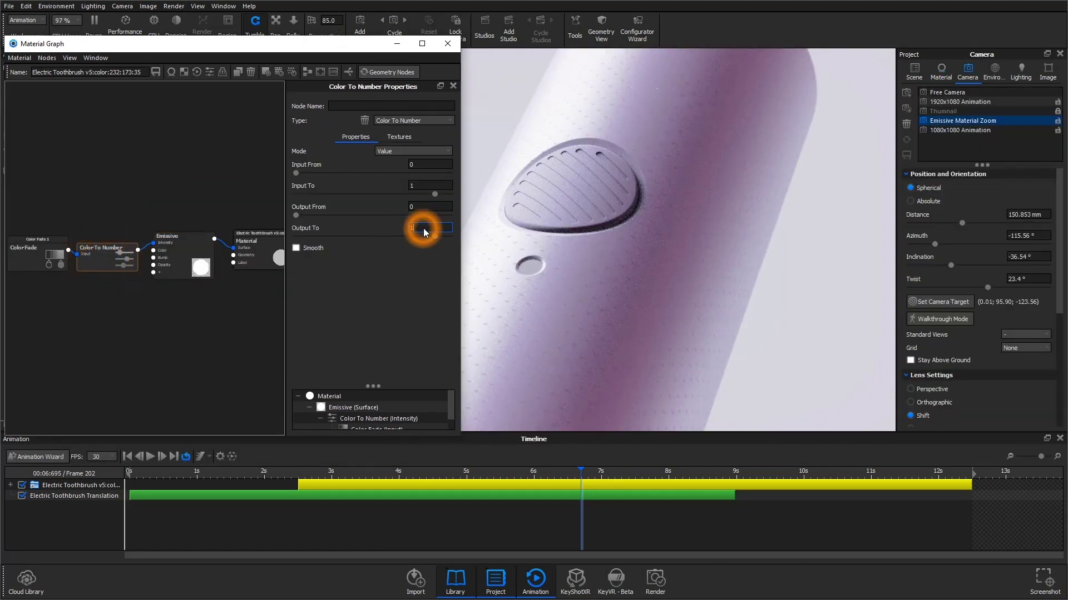
key(BackSpace)
key(Return)
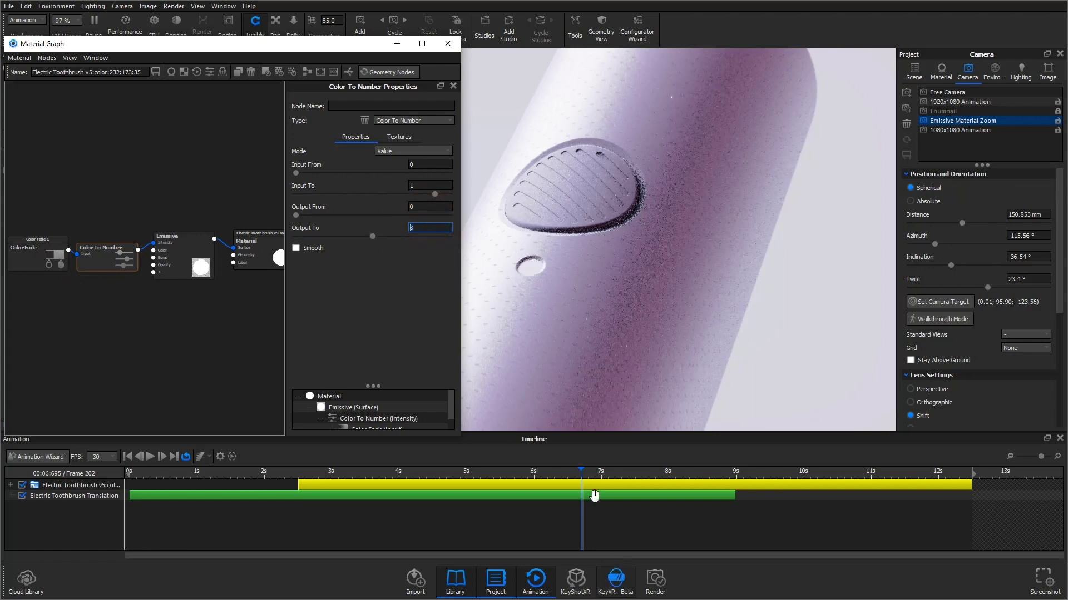
drag(581, 471, 523, 485)
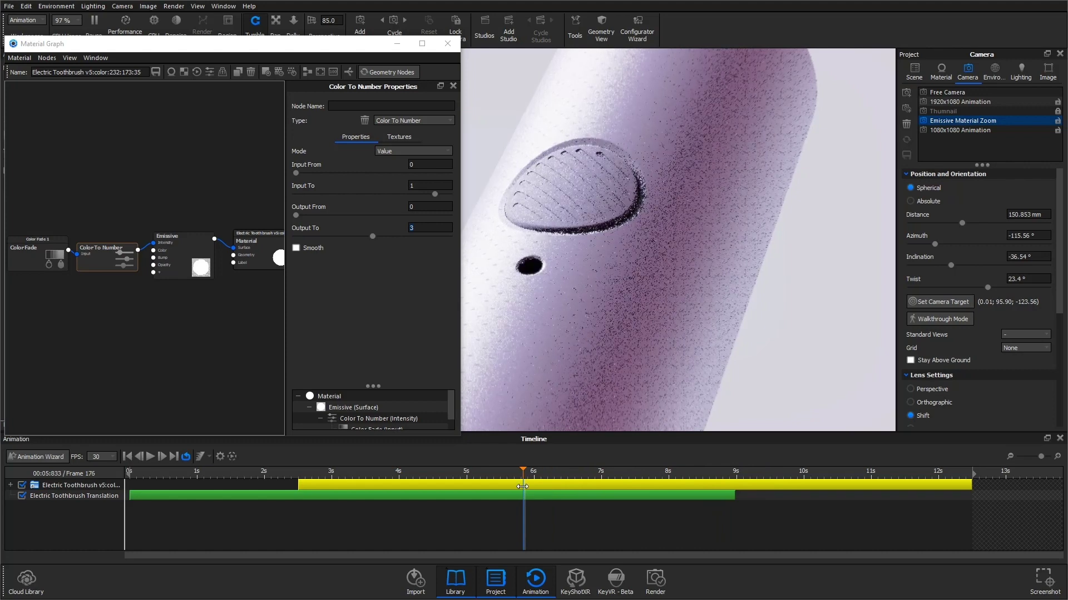
Set Output From to 0.2 and close the material graph
click(419, 207)
text(.1)
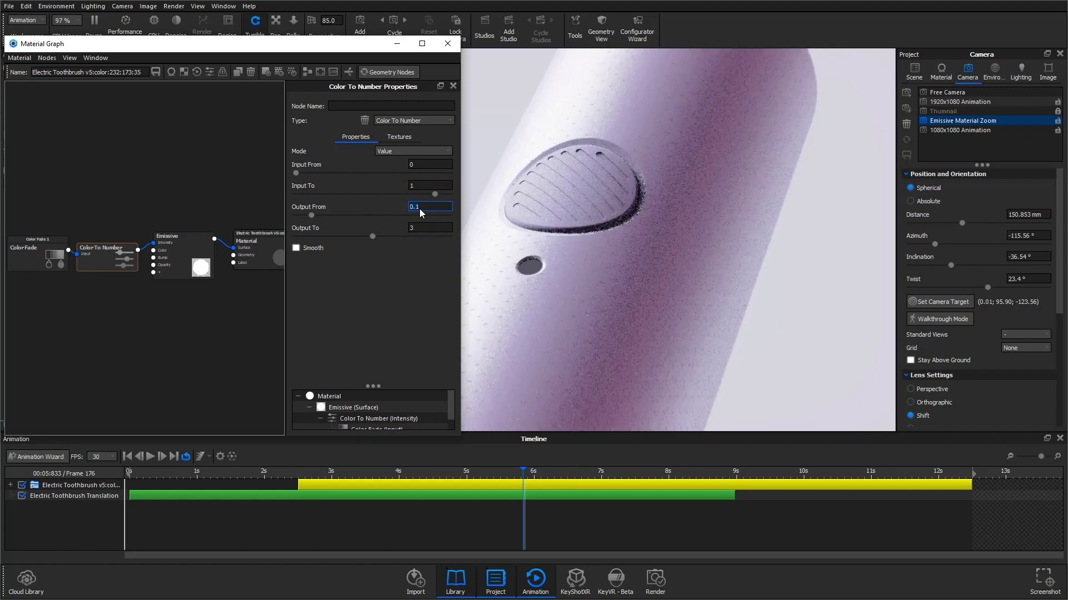
key(BackSpace)
text(2)
key(Return)
click(447, 44)
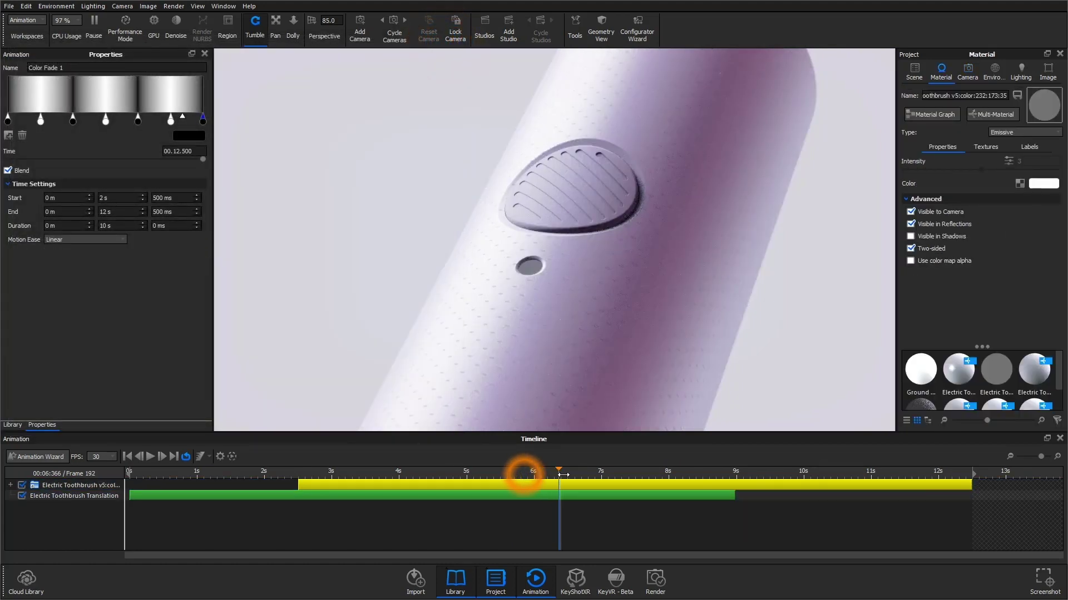
Preview another frame of the pulse, enable Bloom in the Image settings, and show the camera list
drag(563, 475, 575, 475)
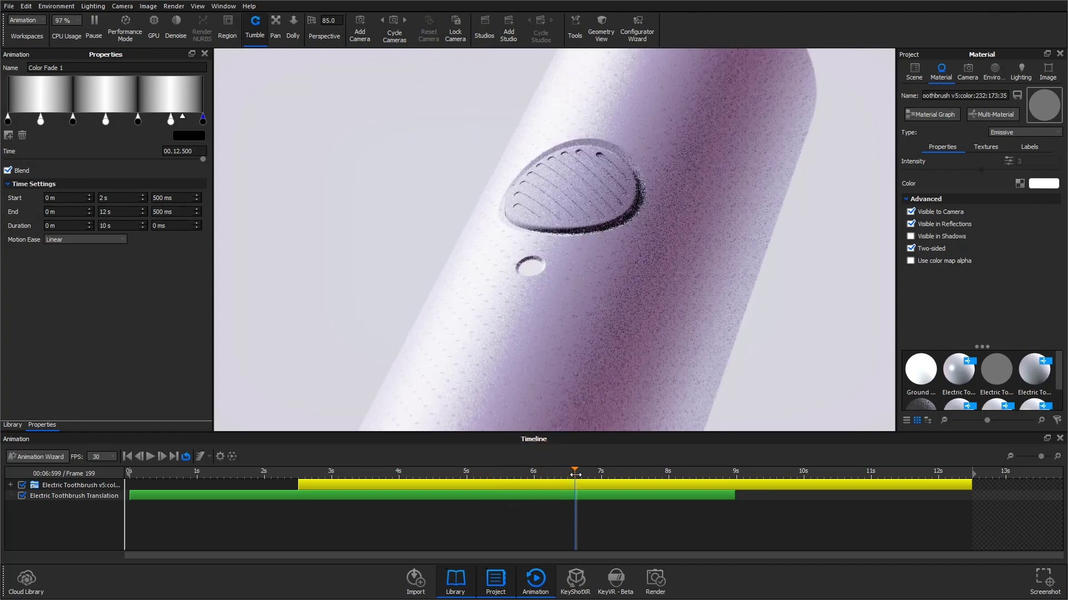
click(1043, 78)
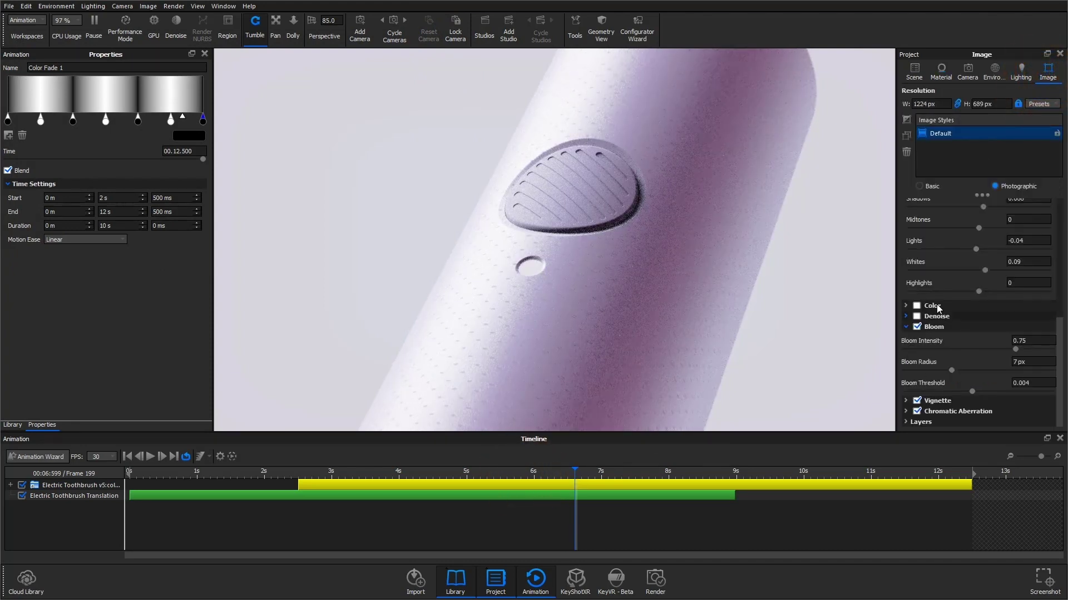
click(918, 327)
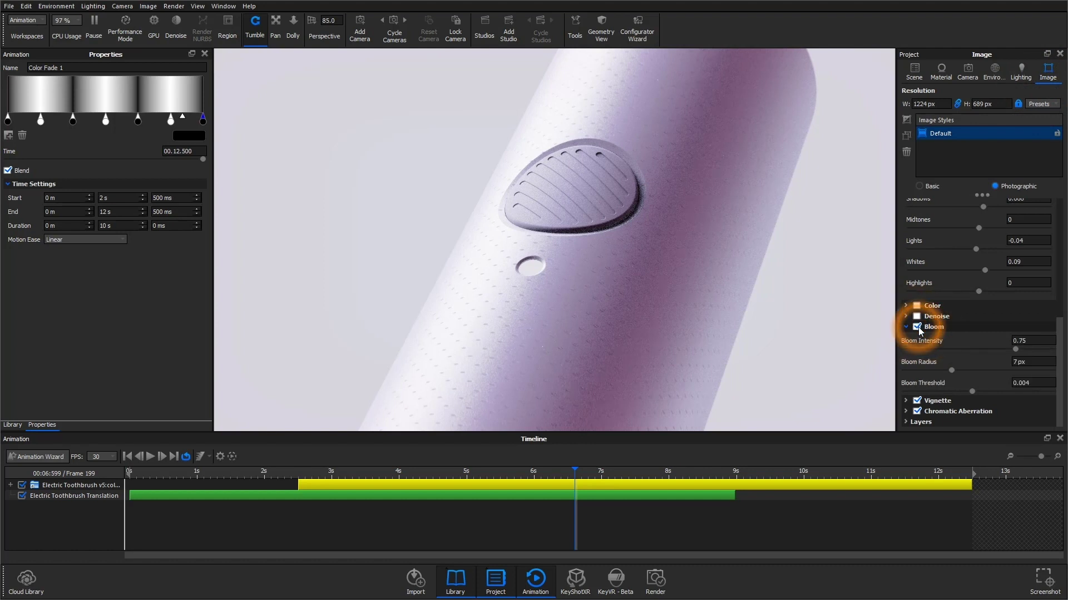
click(968, 71)
Look through the 1920x1080 Animation camera and play back the toothbrush timeline track
click(960, 105)
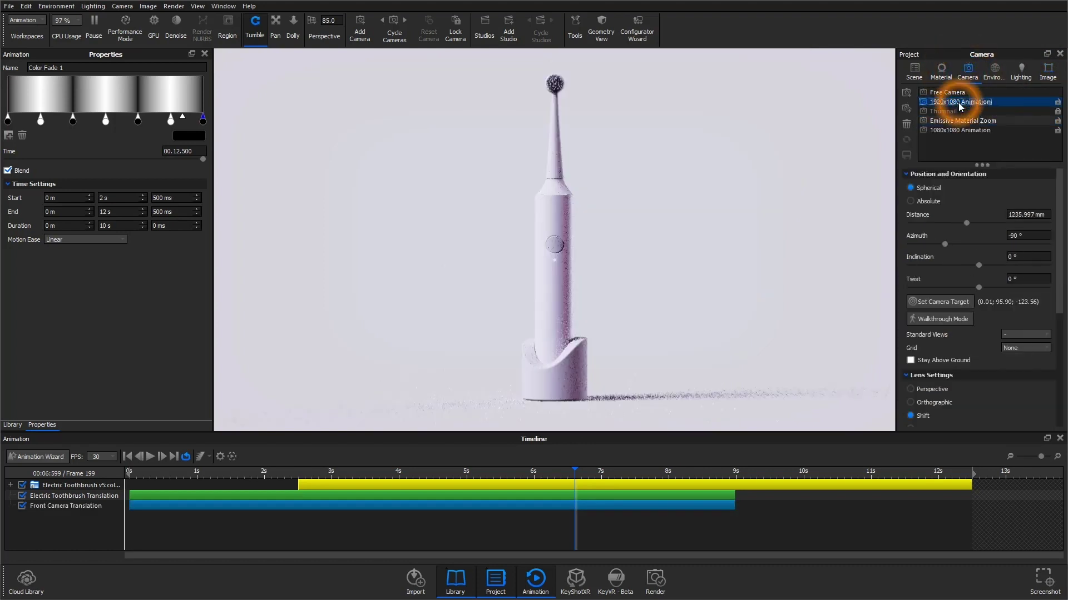
click(157, 485)
click(151, 456)
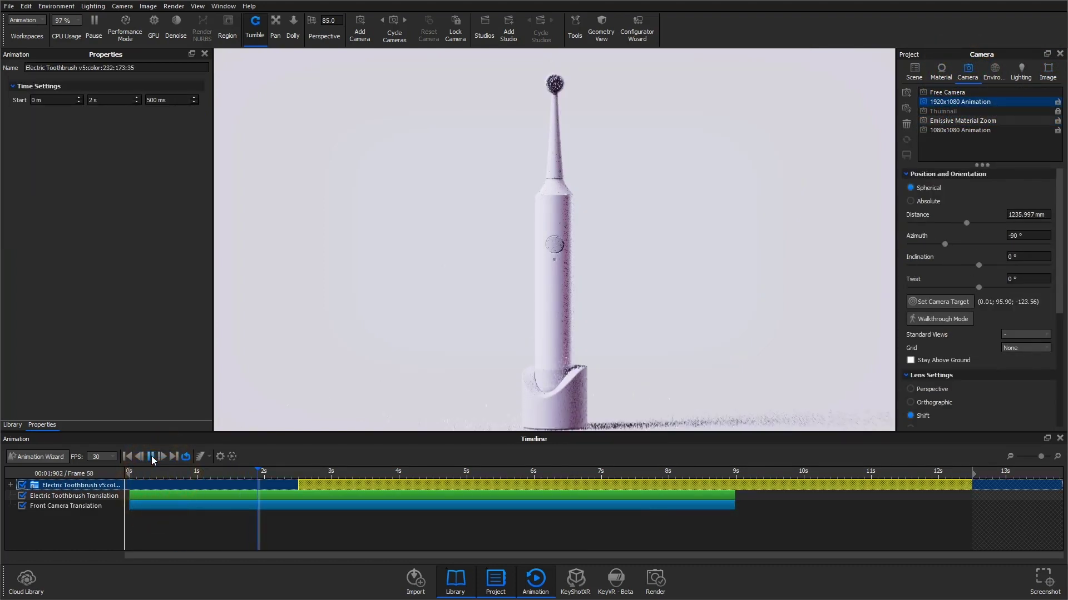